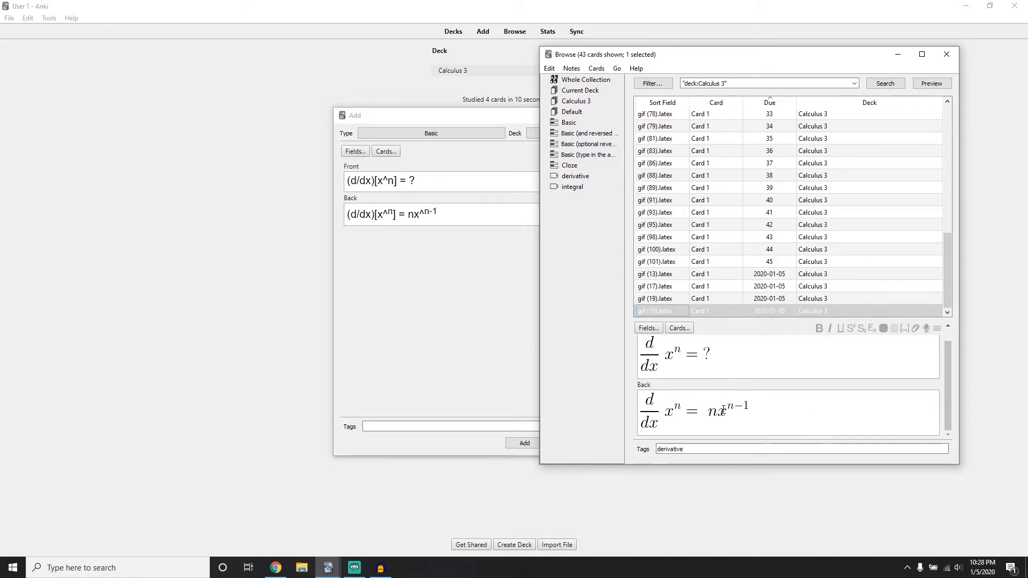
# Check the LaTeX and MathJax entry options offered in the Add window, with the card browser minimized
pyautogui.click(465, 225)
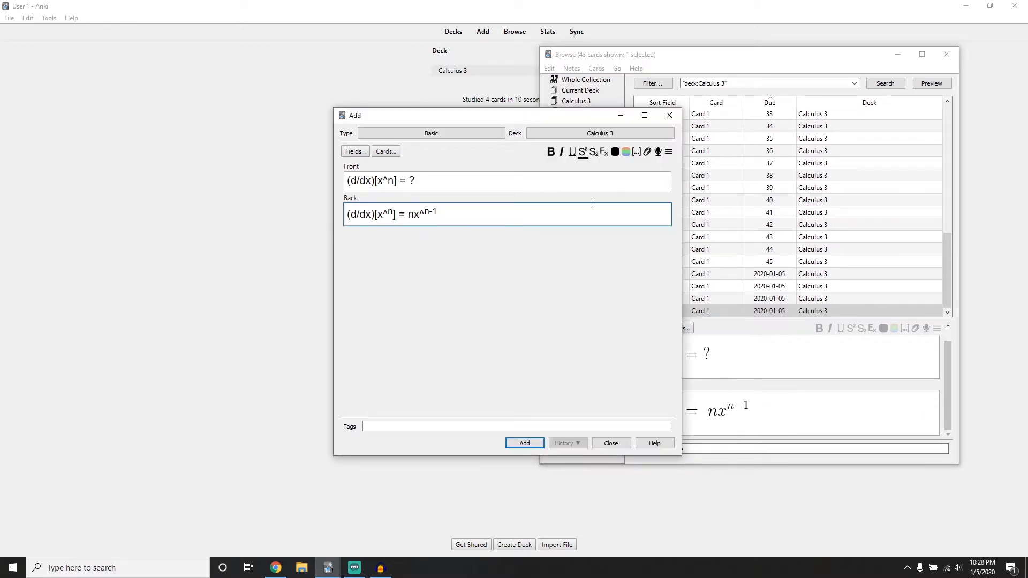
pyautogui.click(618, 117)
pyautogui.click(898, 54)
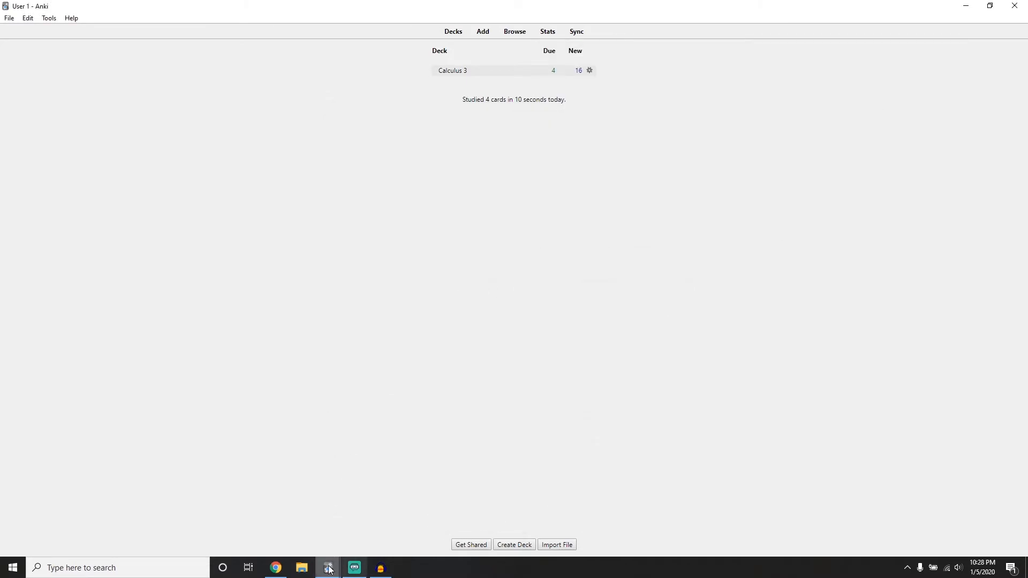
pyautogui.moveTo(328, 568)
pyautogui.click(345, 522)
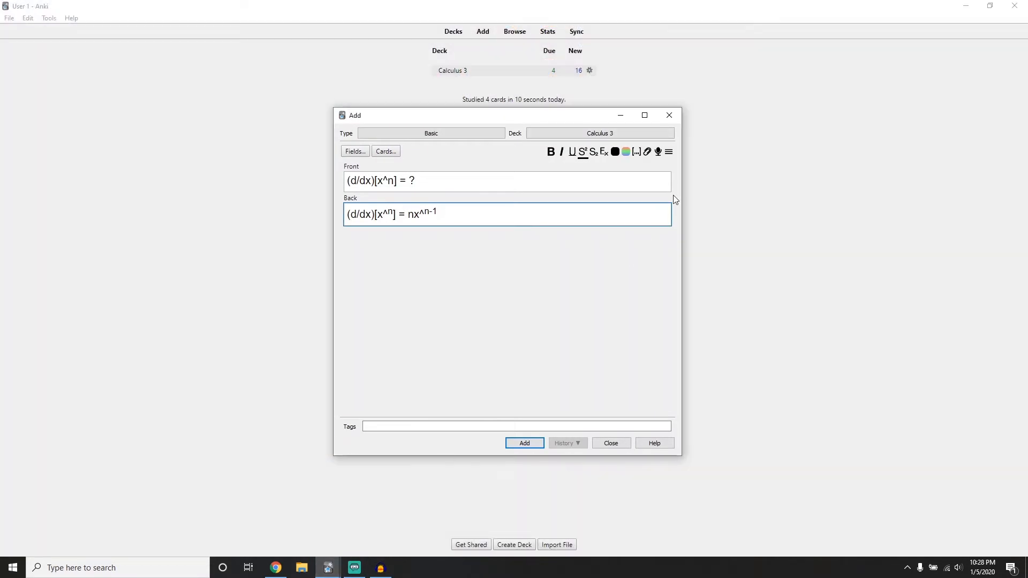
pyautogui.click(671, 153)
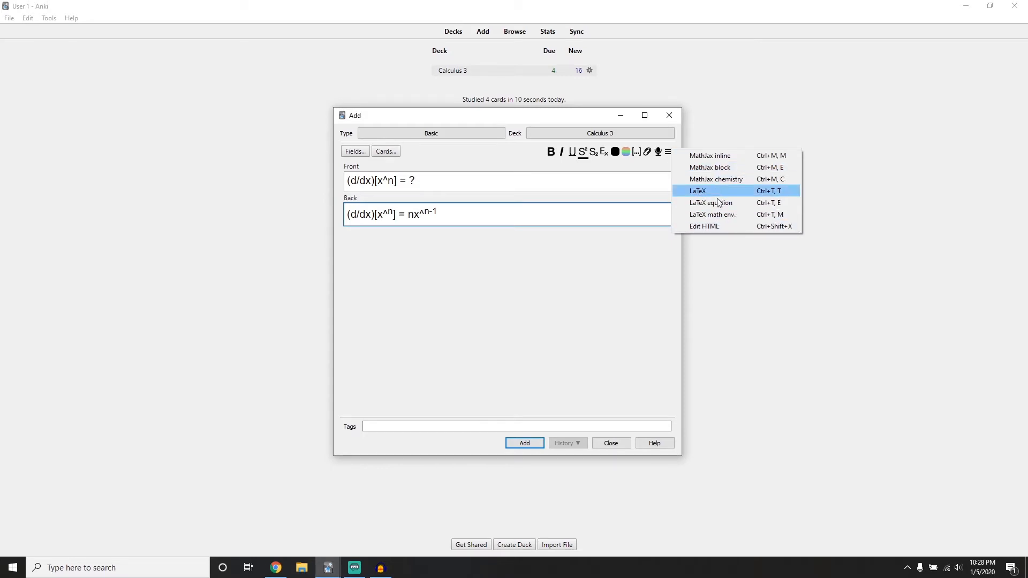
pyautogui.click(631, 118)
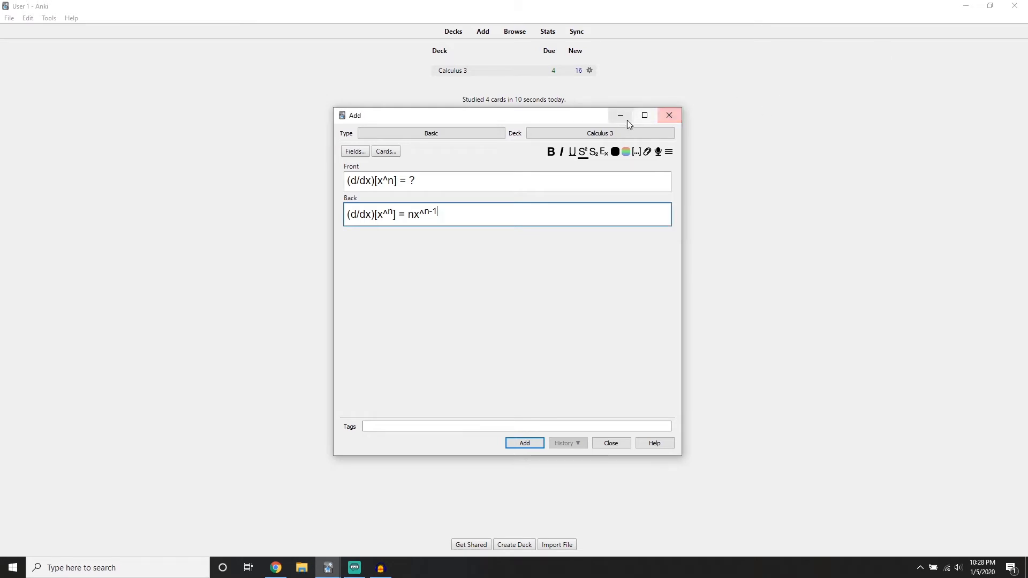
pyautogui.click(621, 117)
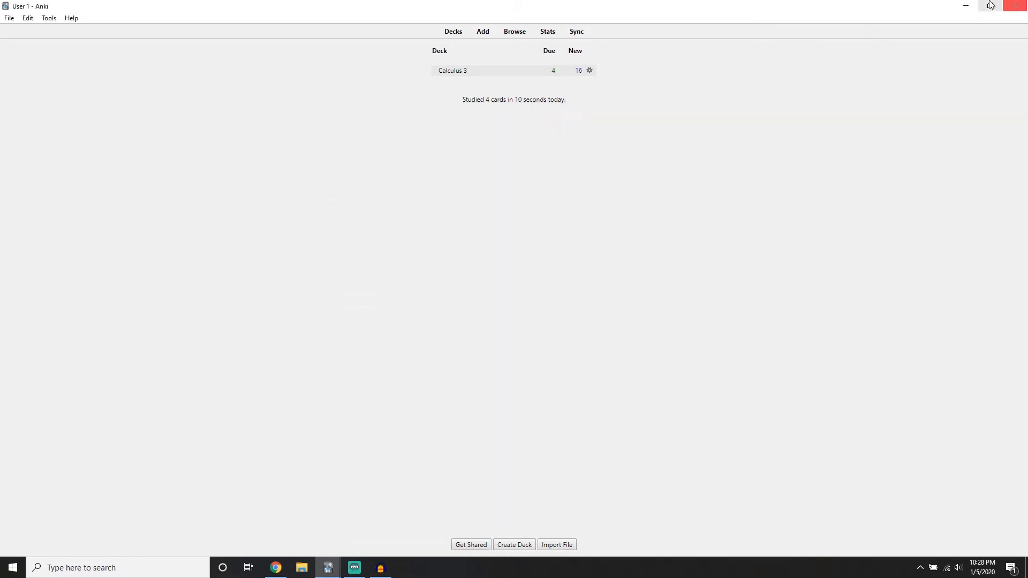
# Switch to the CodeCogs equation editor in Chrome and briefly review the derivative card in Anki's card browser
pyautogui.click(274, 569)
pyautogui.click(294, 179)
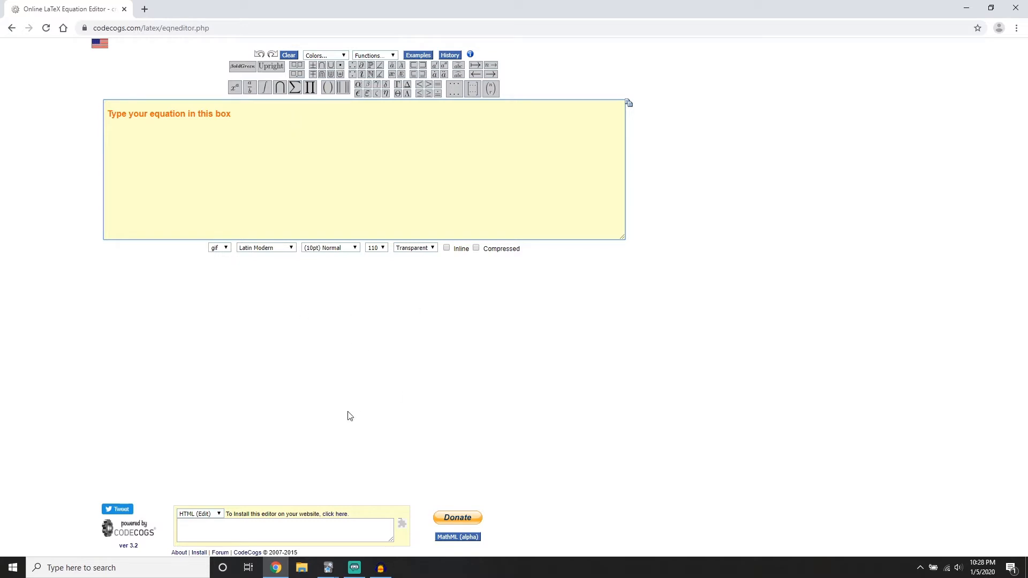
pyautogui.click(328, 567)
pyautogui.click(412, 528)
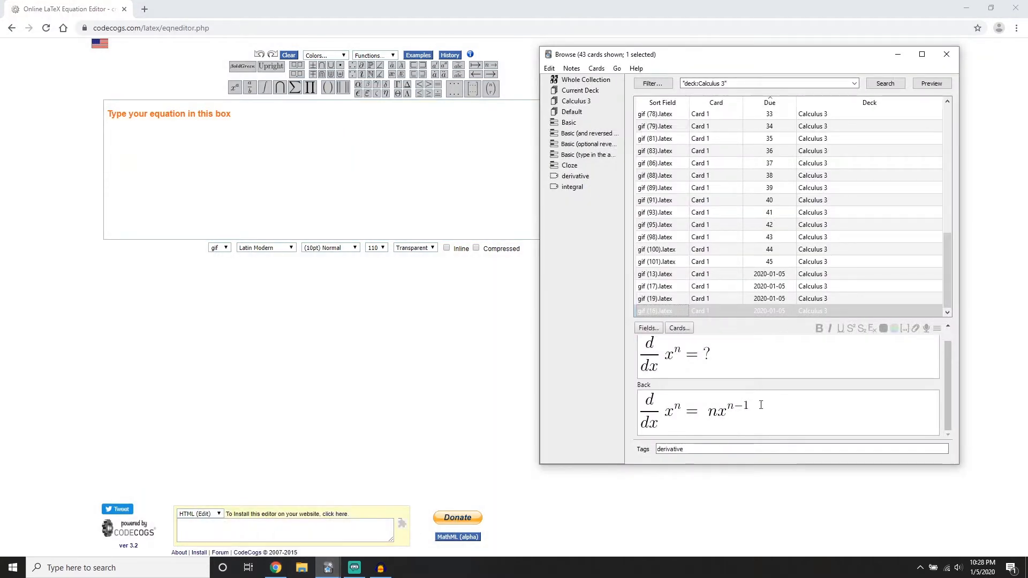
pyautogui.click(900, 54)
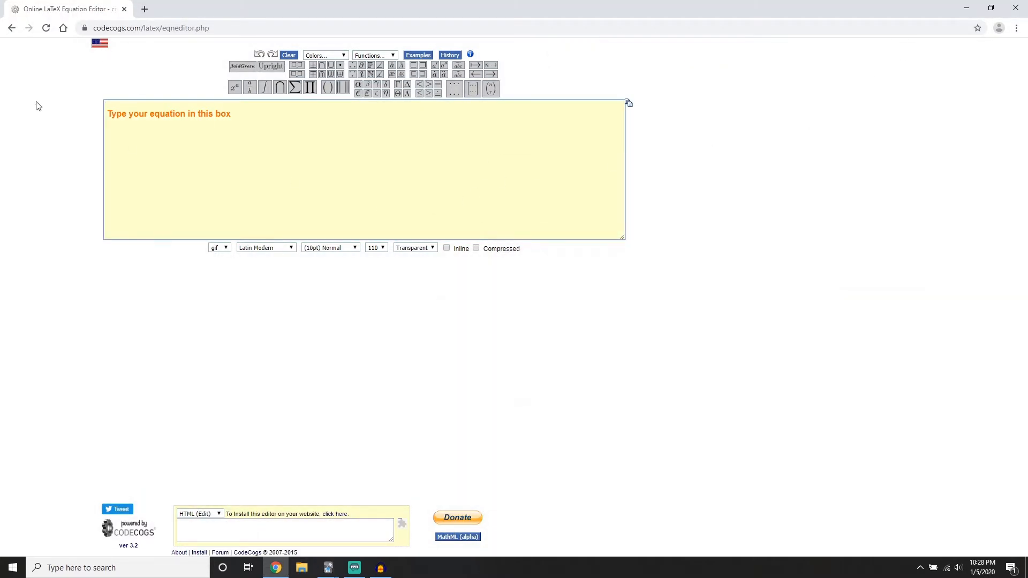
# Set the equation font size to (18pt) Very Large, keeping the Latin Modern font and the 110 resolution
pyautogui.click(327, 250)
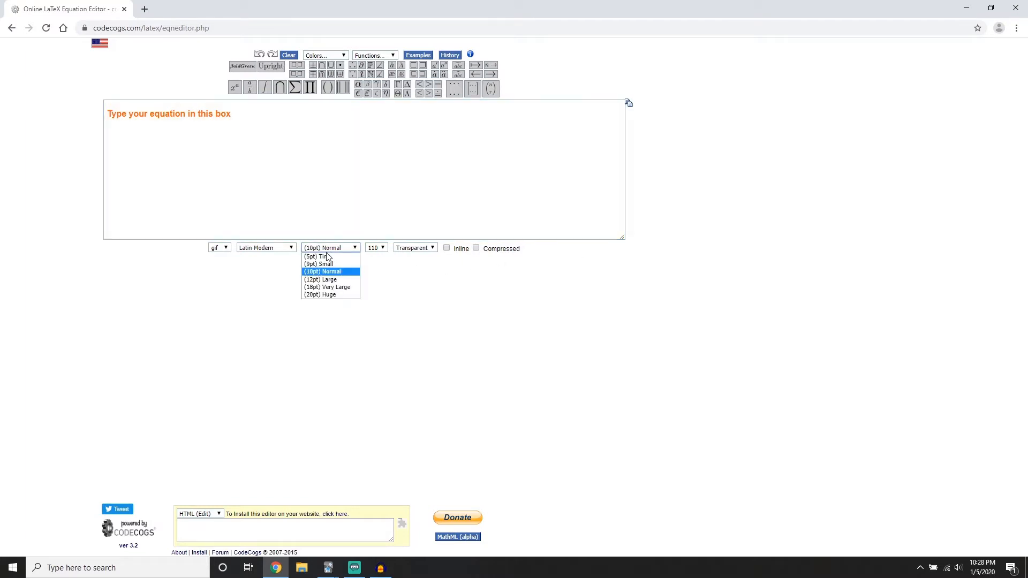
pyautogui.click(329, 288)
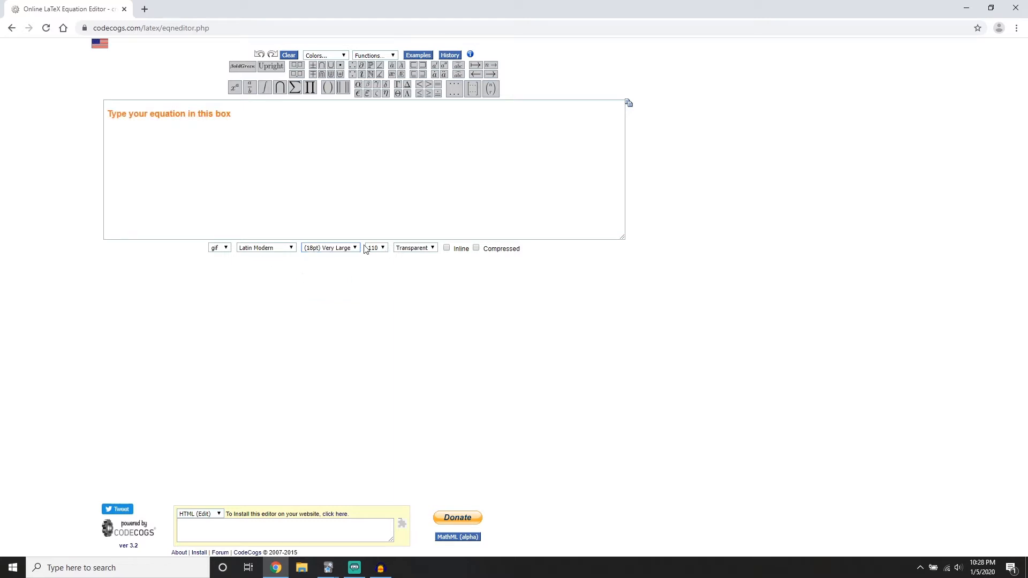
pyautogui.click(275, 248)
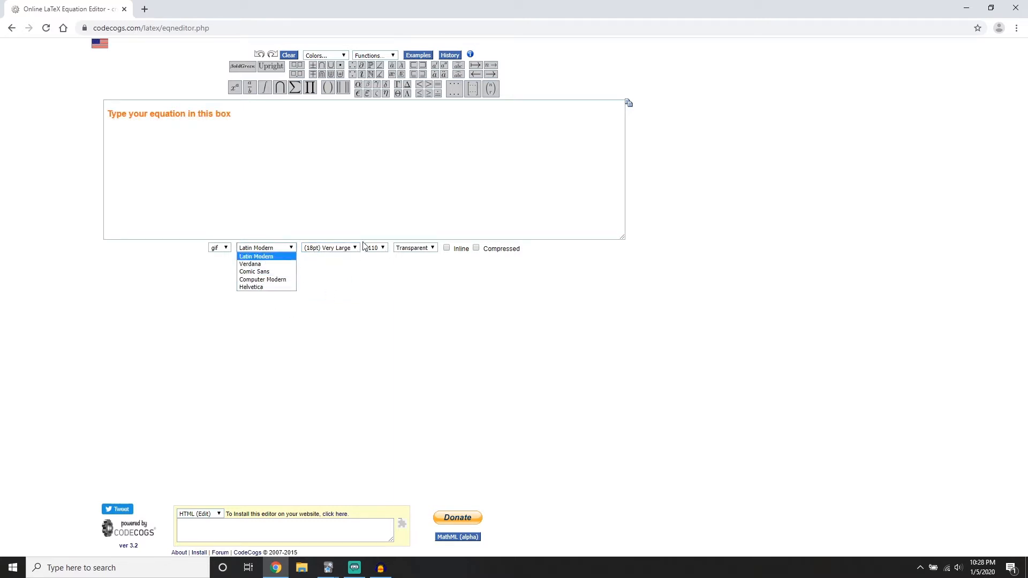
pyautogui.click(256, 257)
pyautogui.click(382, 248)
pyautogui.click(377, 169)
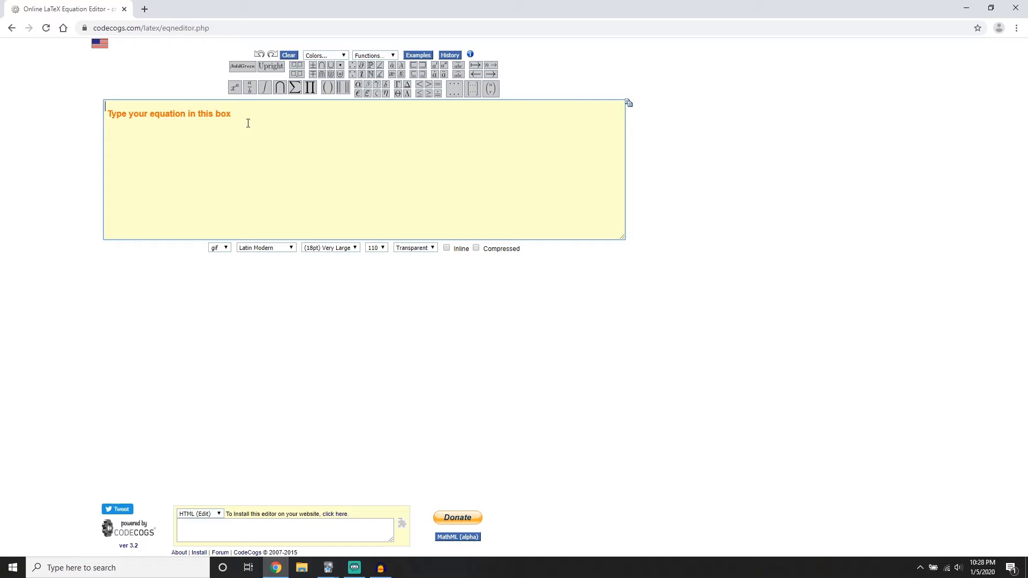
# Insert a fraction and complete the equation as \frac{1}{x} = \ ?
pyautogui.click(249, 90)
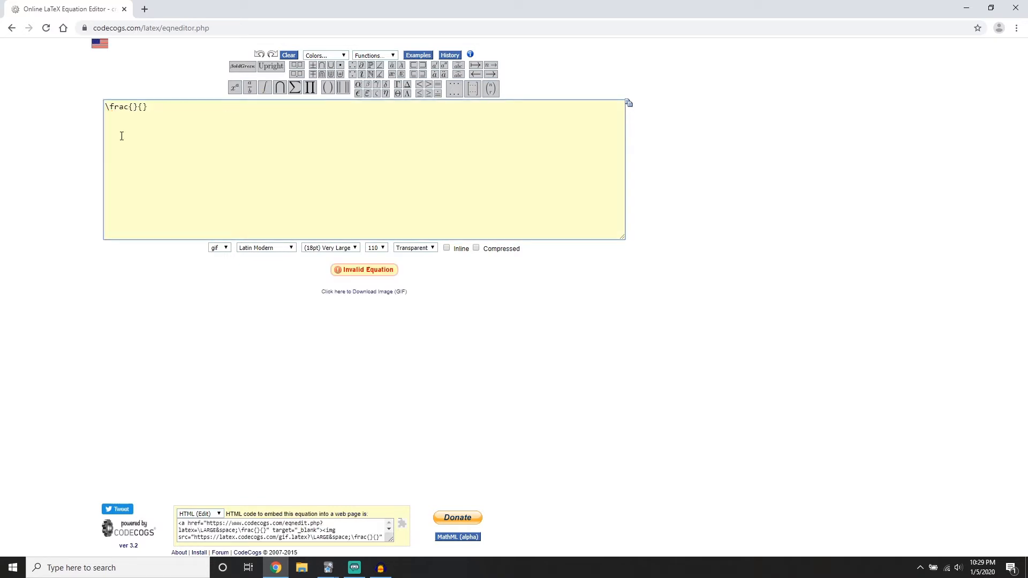
pyautogui.write('1')
pyautogui.press('Right')
pyautogui.press('Right')
pyautogui.write('x}')
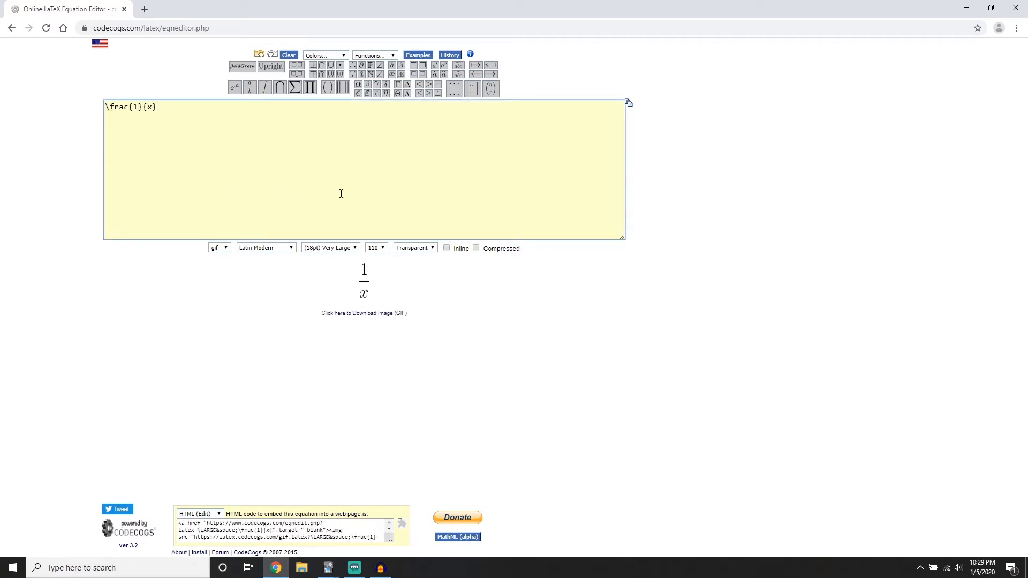
pyautogui.write(' = \\ ?')
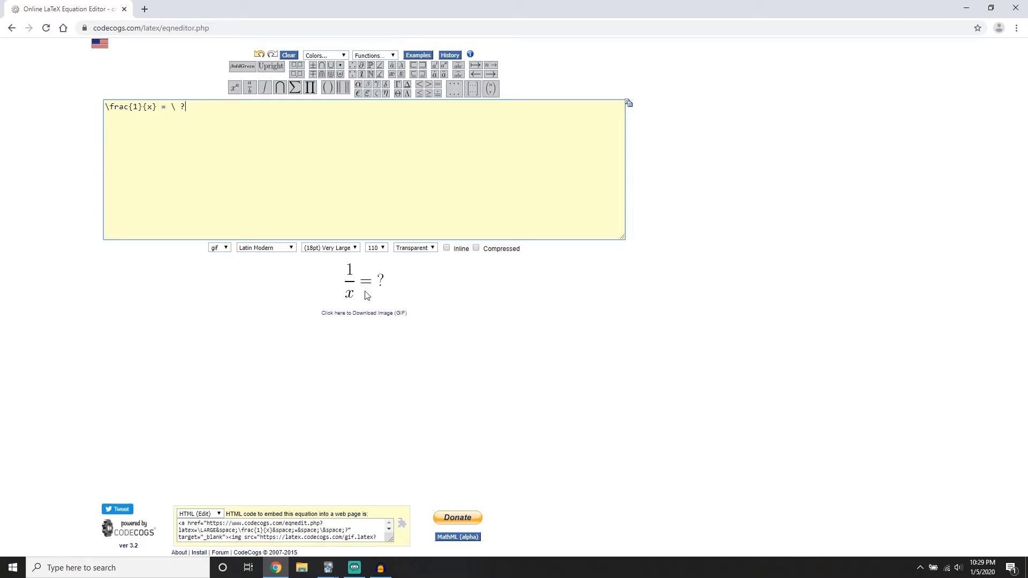
# Arrange Anki's Add window side by side with the equation editor, giving the browser the wider share of the screen
pyautogui.click(328, 568)
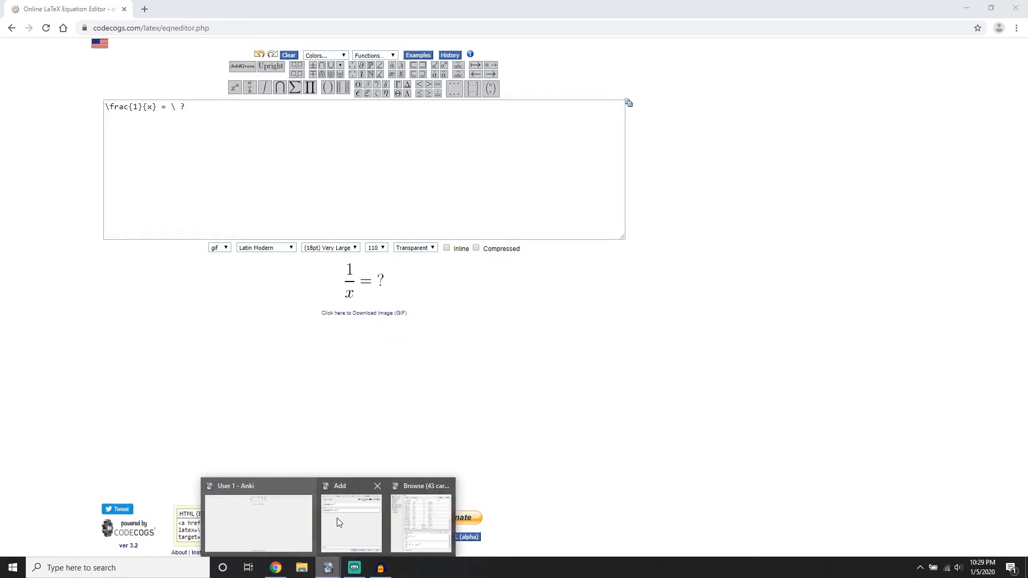
pyautogui.click(338, 520)
pyautogui.moveTo(450, 116); pyautogui.dragTo(1025, 107)
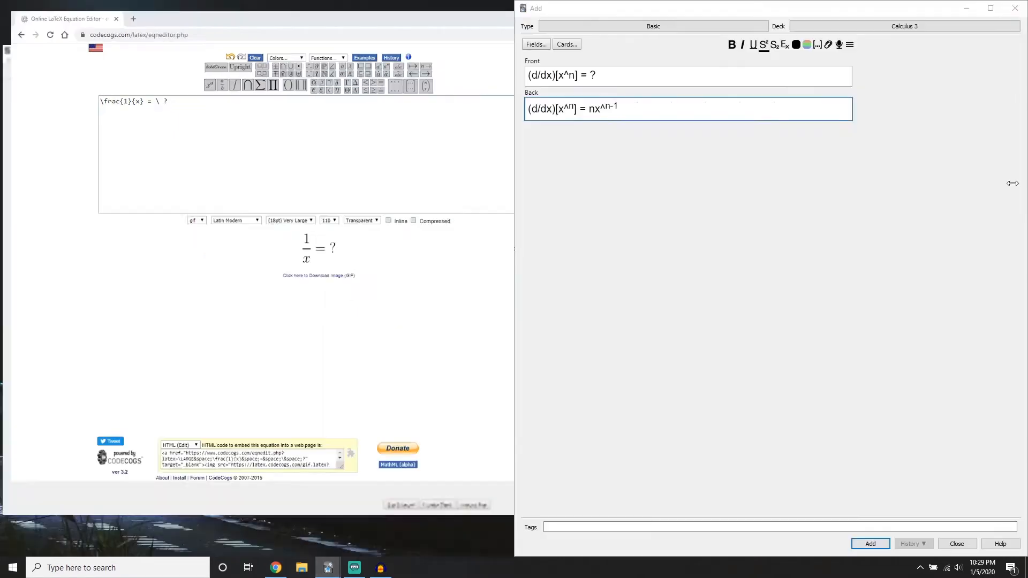
pyautogui.click(222, 146)
pyautogui.moveTo(513, 265); pyautogui.dragTo(798, 264)
# Cut the old text from the Back and Front fields and place the rendered 1/x = ? image in Front
pyautogui.moveTo(939, 109); pyautogui.dragTo(767, 120)
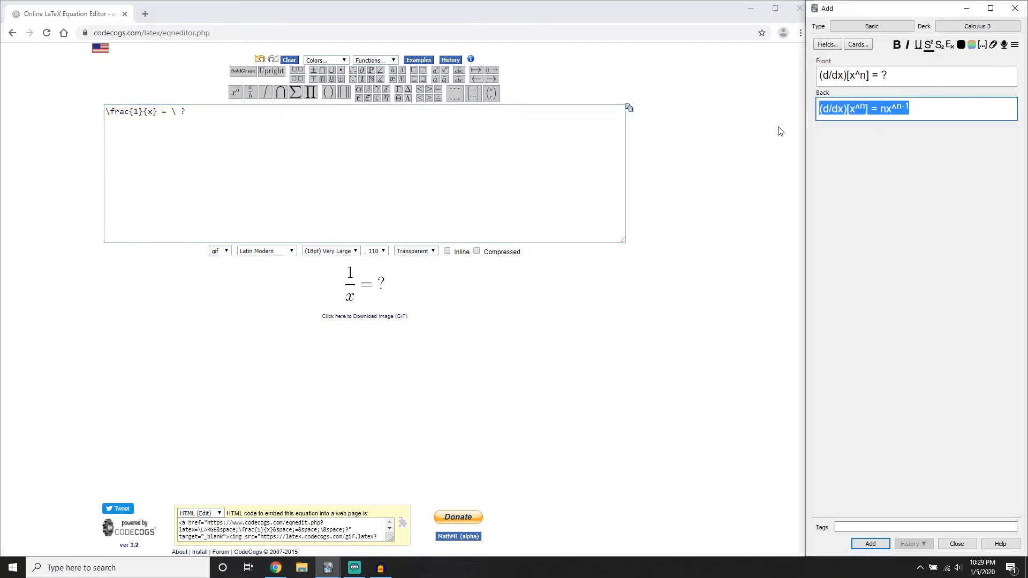
pyautogui.hotkey('ctrl', 'x')
pyautogui.click(918, 76)
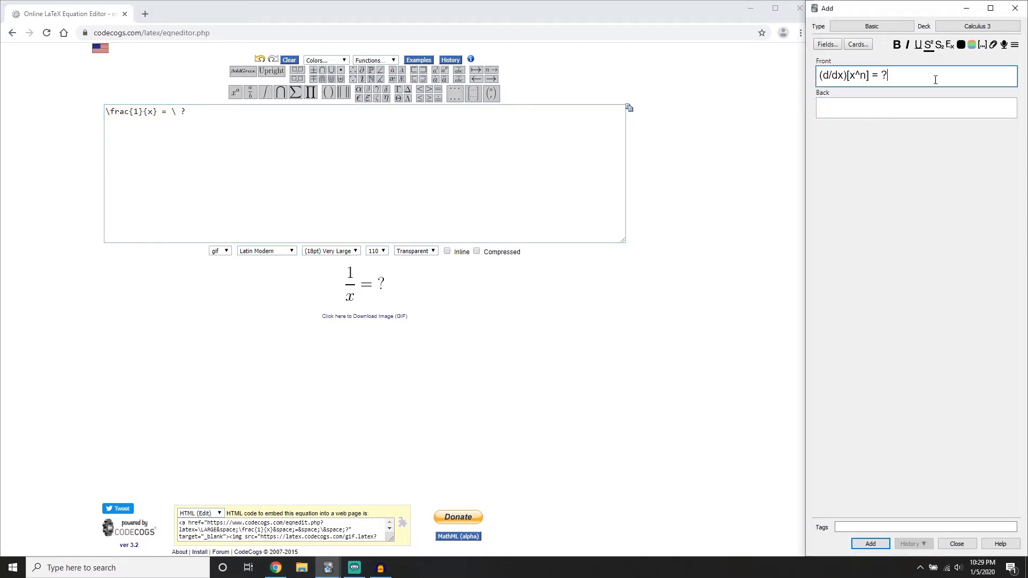
pyautogui.moveTo(895, 75); pyautogui.dragTo(757, 79)
pyautogui.hotkey('ctrl', 'x')
pyautogui.moveTo(335, 290); pyautogui.dragTo(857, 86)
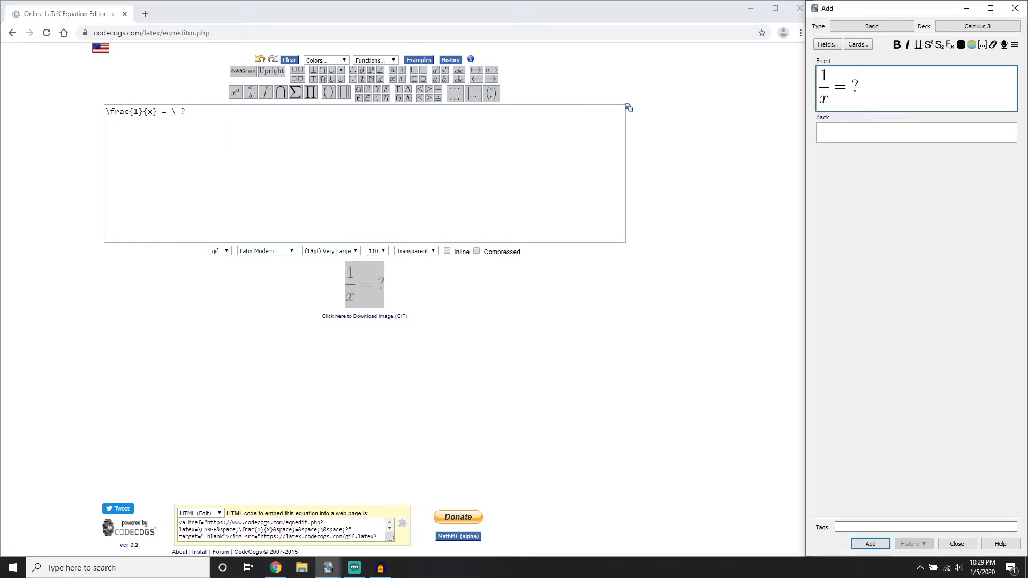
# Change the equation to \frac{1}{x} = answer and place its rendered image in the card's Back field
pyautogui.click(259, 132)
pyautogui.press('BackSpace')
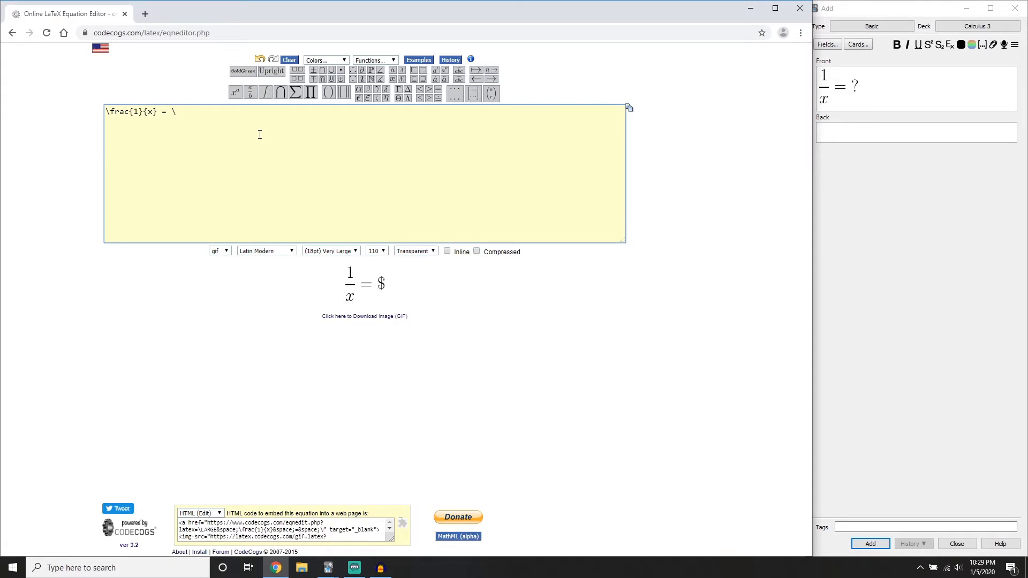
pyautogui.write('answer')
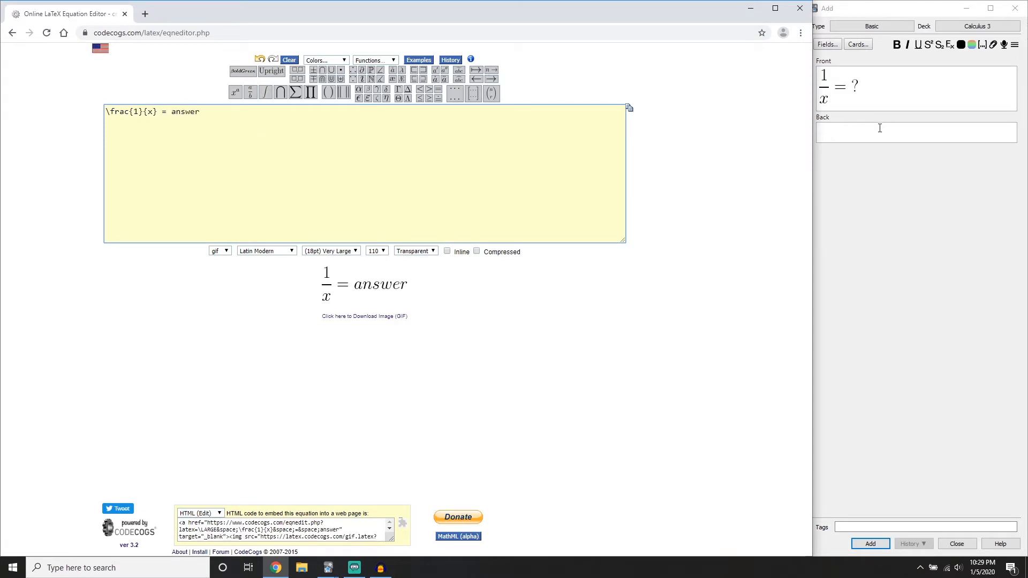
pyautogui.moveTo(418, 277); pyautogui.dragTo(878, 124)
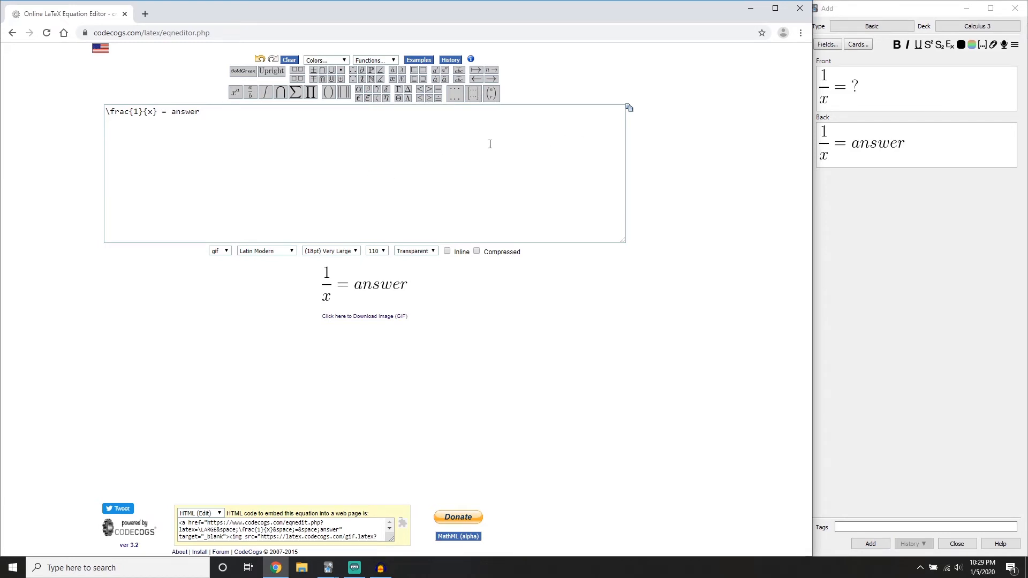
# Delete the equation images from the new card's Back and Front fields
pyautogui.click(304, 154)
pyautogui.hotkey('ctrl', 'a')
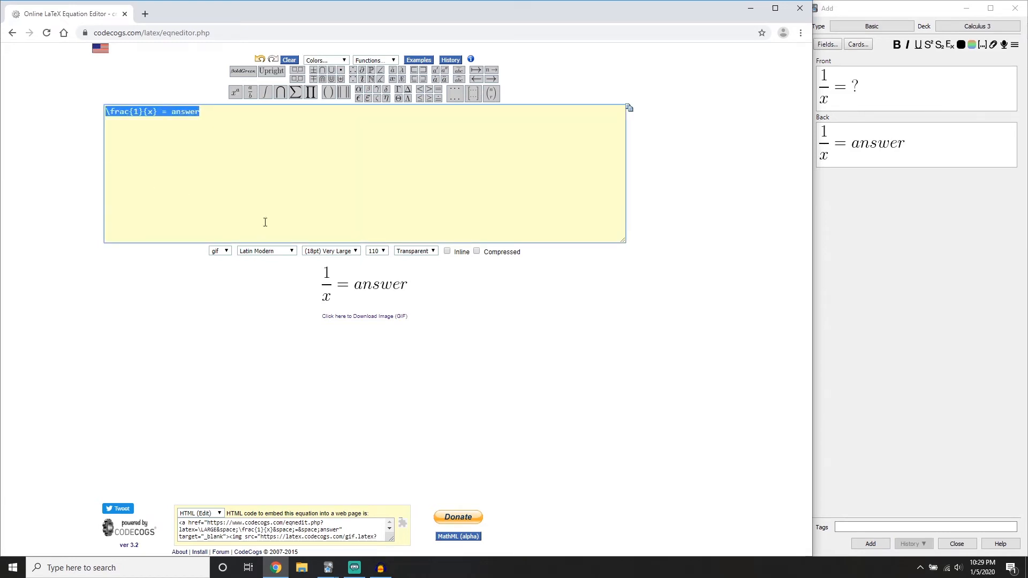
pyautogui.click(934, 143)
pyautogui.hotkey('ctrl', 'a')
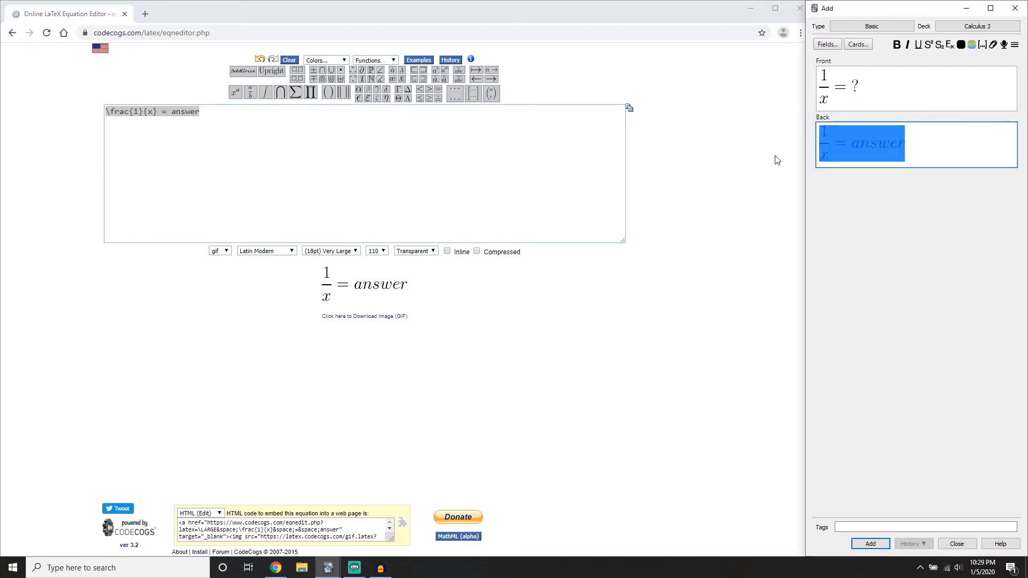
pyautogui.press('BackSpace')
pyautogui.hotkey('shift', 'Tab')
pyautogui.hotkey('ctrl', 'a')
pyautogui.press('BackSpace')
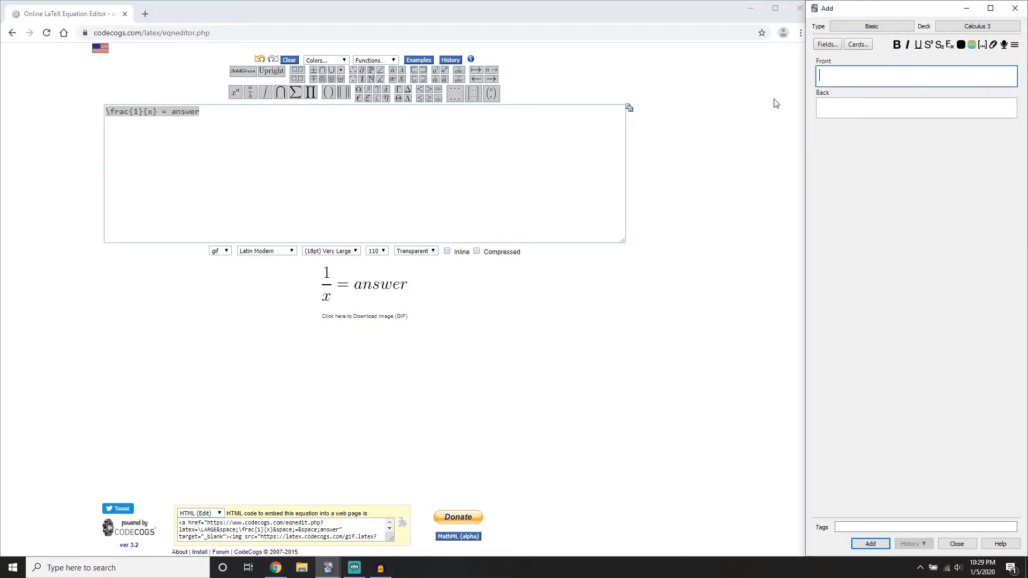
# Delete the whole equation from the equation editor's input box
pyautogui.click(475, 157)
pyautogui.hotkey('ctrl', 'a')
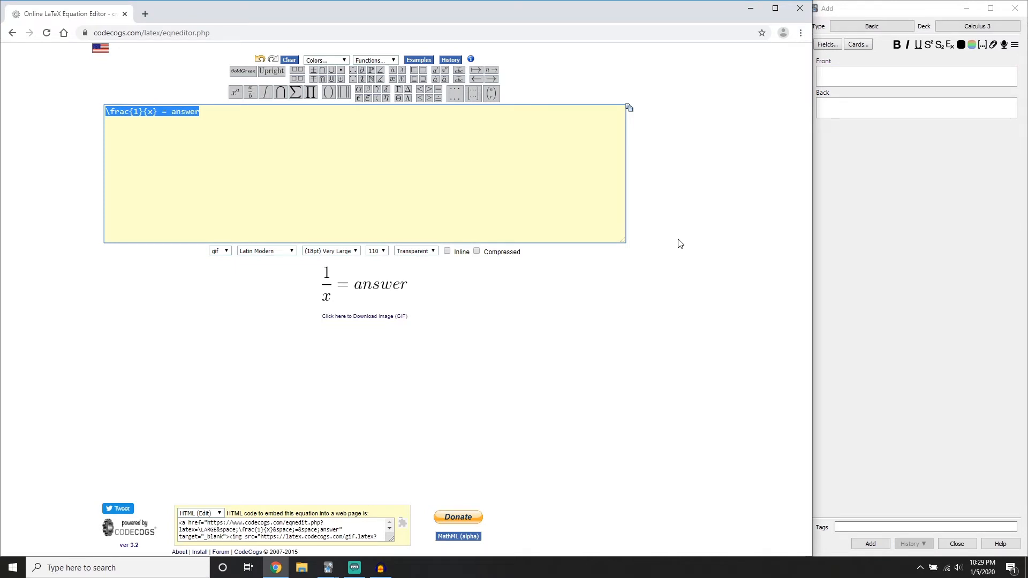
pyautogui.press('BackSpace')
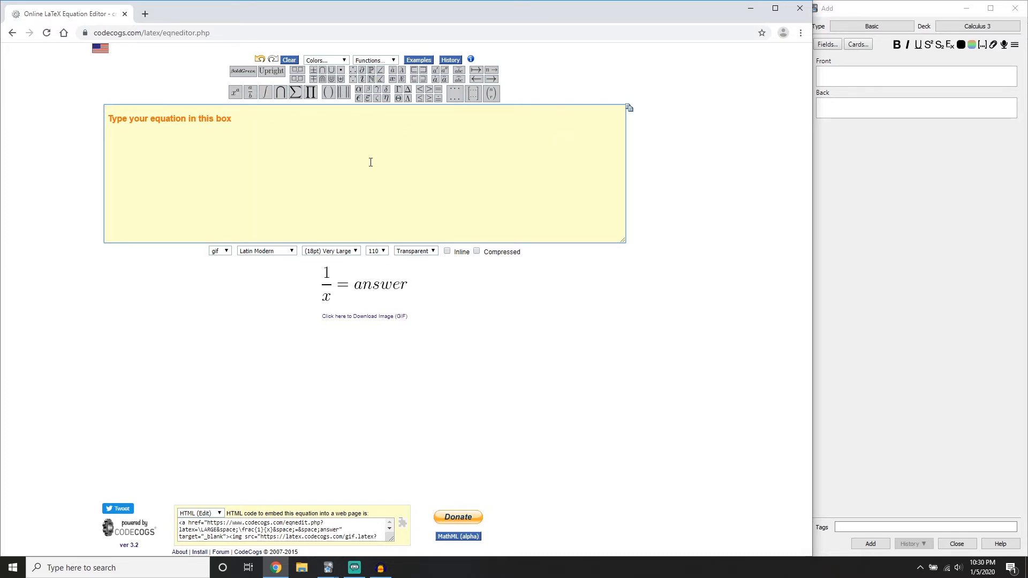
# Examine the equation editor's symbol palettes and its list of trig, inverse trig, log, limit and operator functions
pyautogui.moveTo(262, 95)
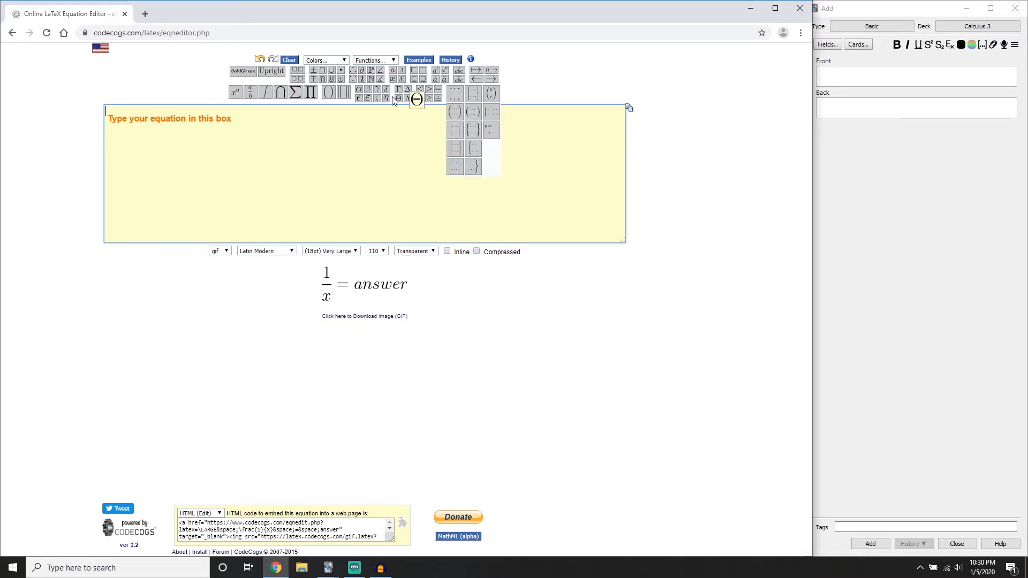
pyautogui.moveTo(336, 92)
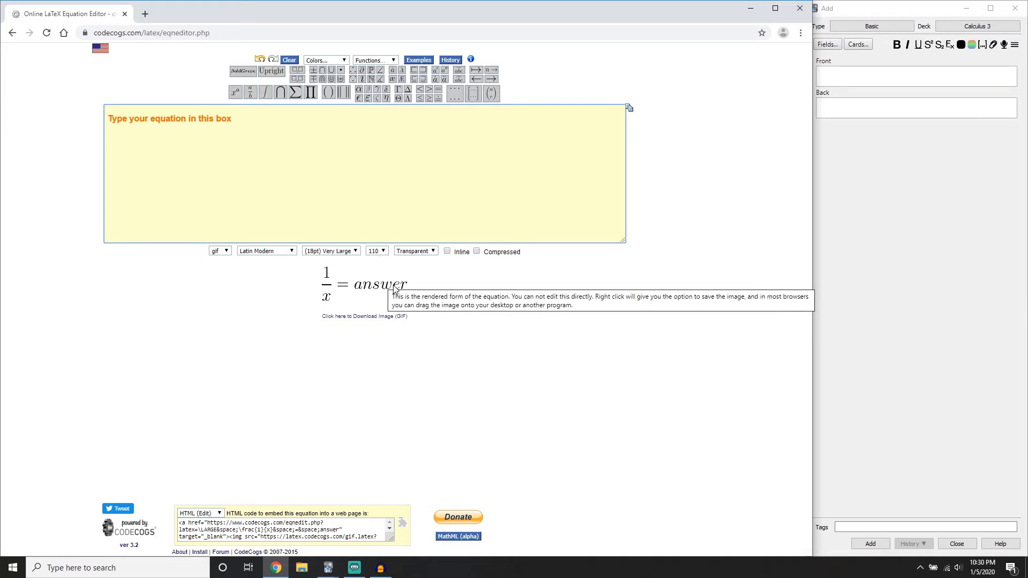
pyautogui.click(394, 61)
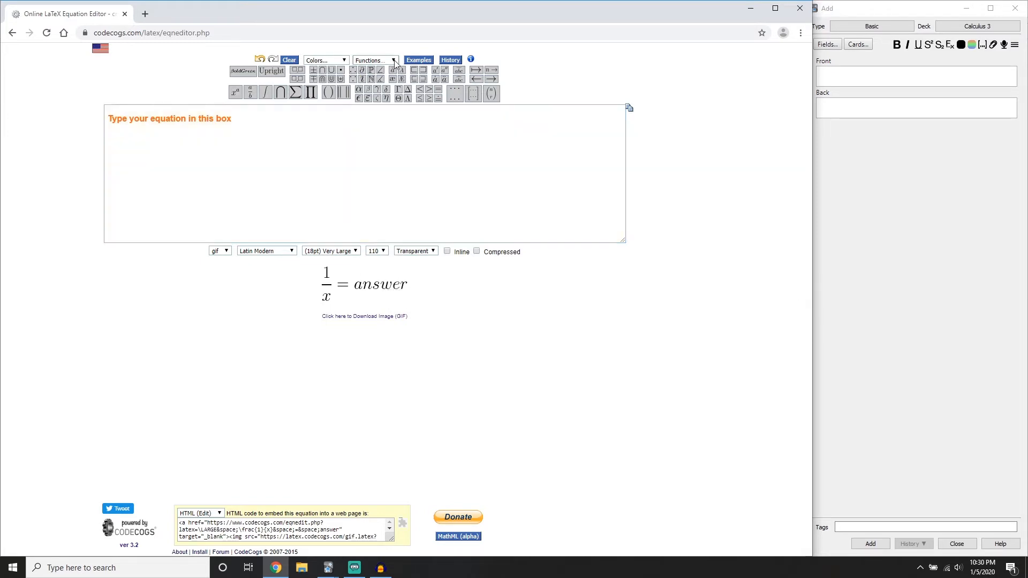
pyautogui.click(394, 60)
pyautogui.click(394, 60)
pyautogui.scroll(-3, 377, 160)
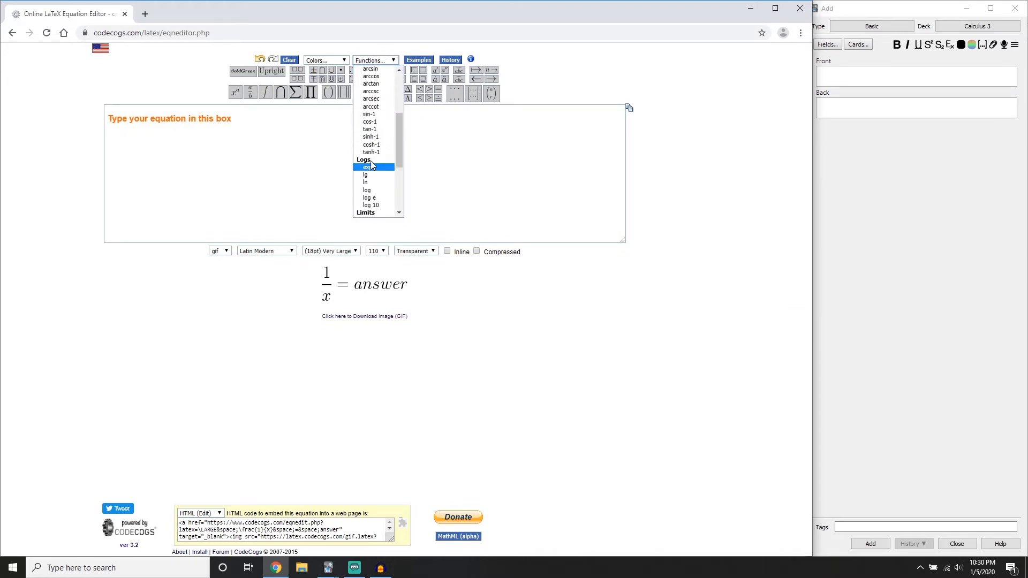
pyautogui.scroll(3, 375, 155)
pyautogui.scroll(-3, 374, 153)
pyautogui.scroll(-5, 374, 155)
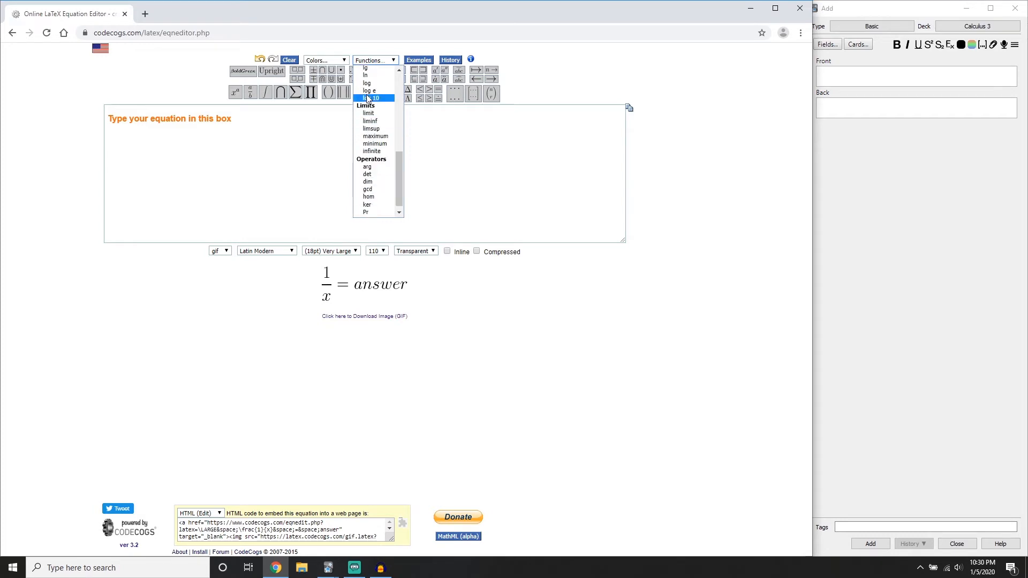
pyautogui.scroll(8, 379, 155)
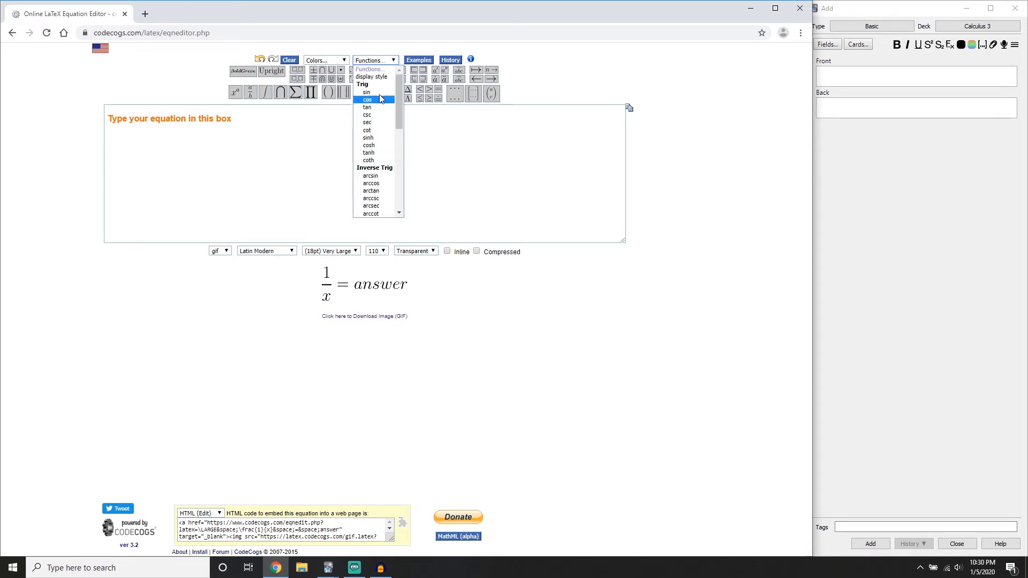
pyautogui.click(386, 185)
pyautogui.moveTo(165, 113); pyautogui.dragTo(82, 126)
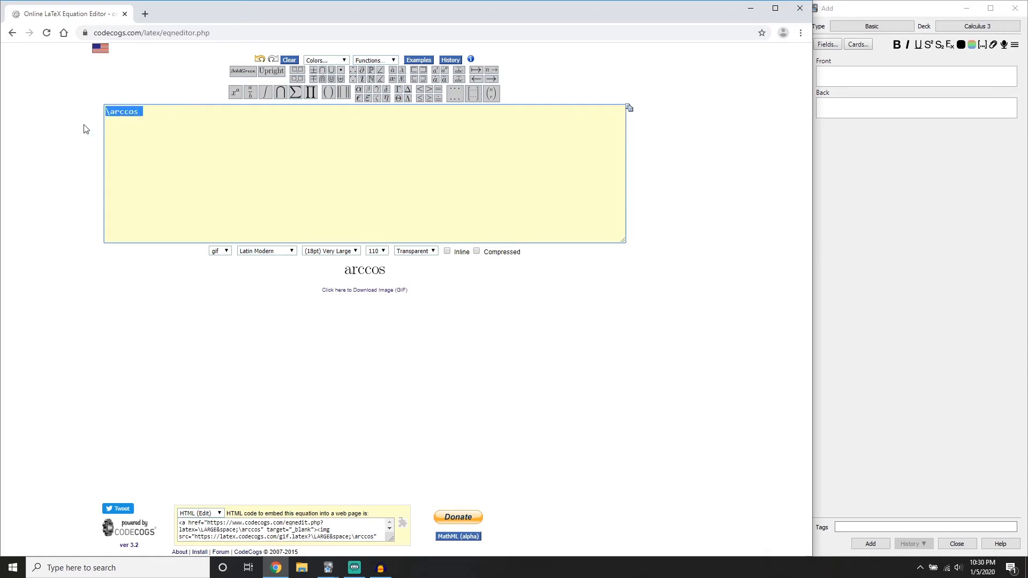
pyautogui.press('BackSpace')
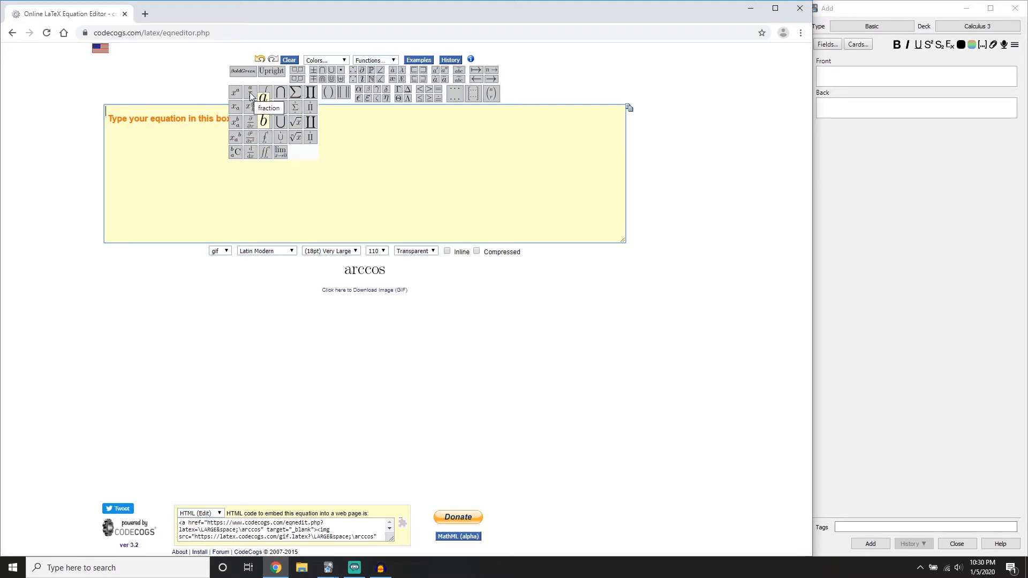
# Start the equation with the fraction \frac{d}{dx} followed by the \arccos function
pyautogui.click(248, 93)
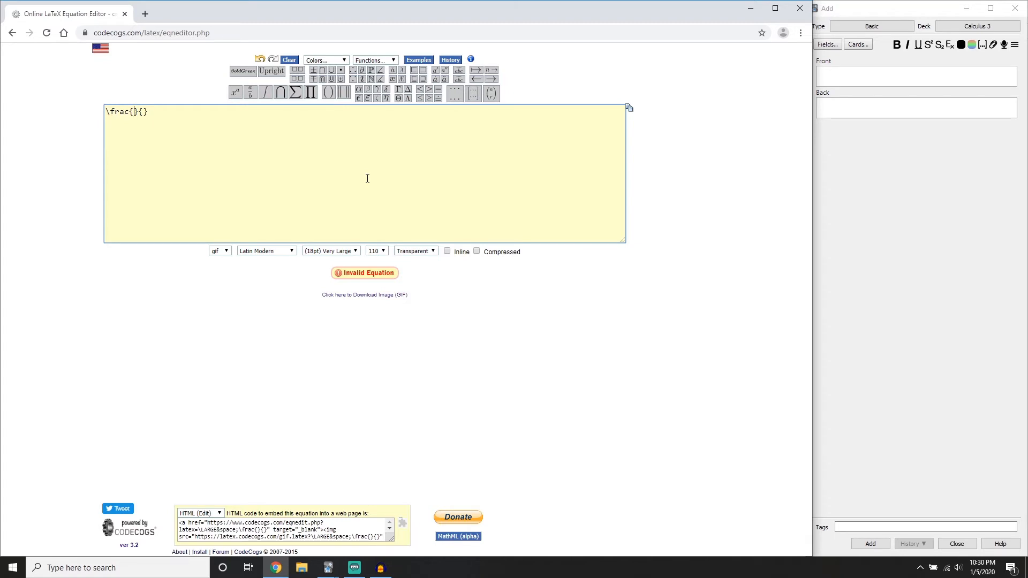
pyautogui.write('d}{dx')
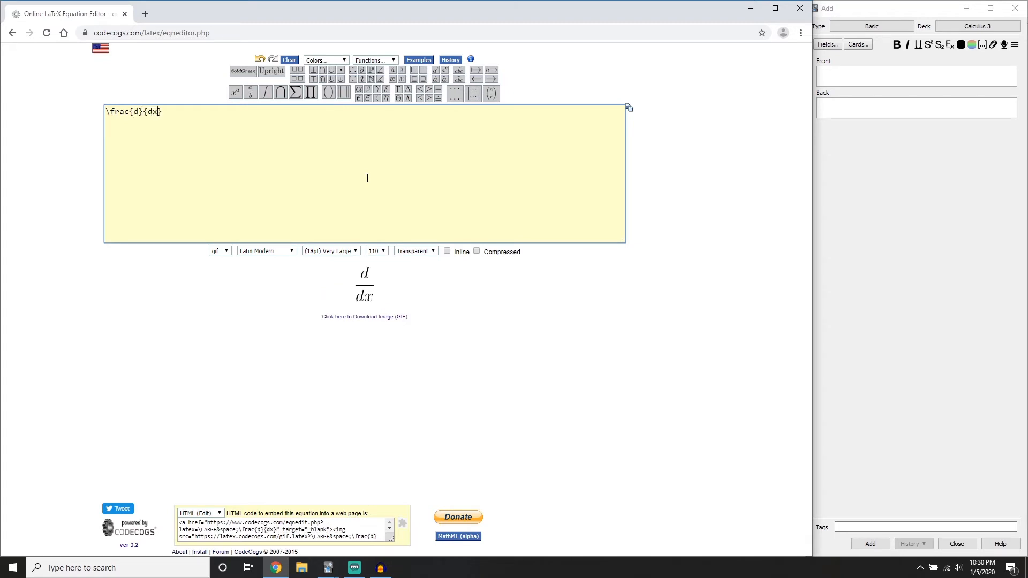
pyautogui.click(374, 60)
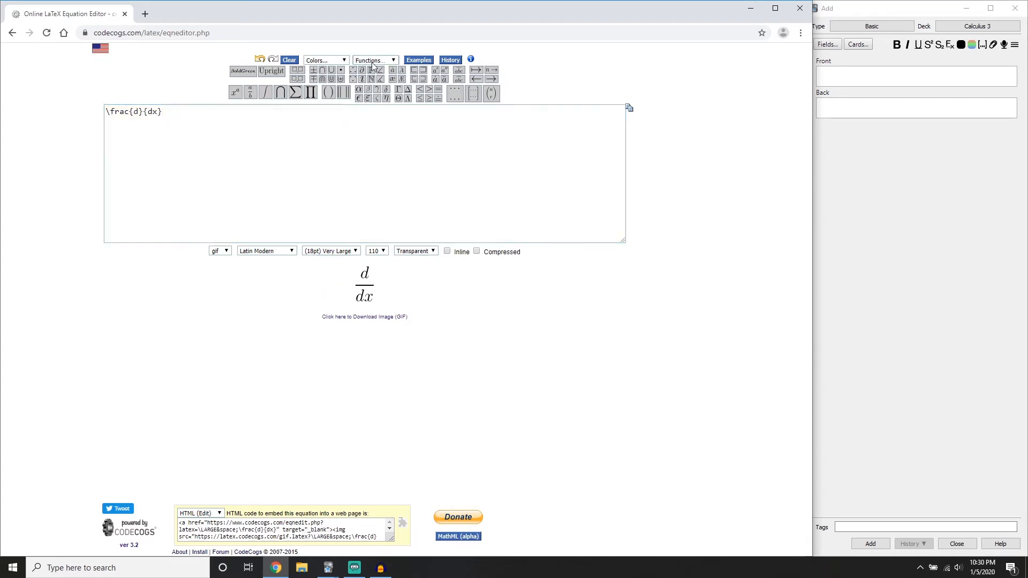
pyautogui.click(380, 183)
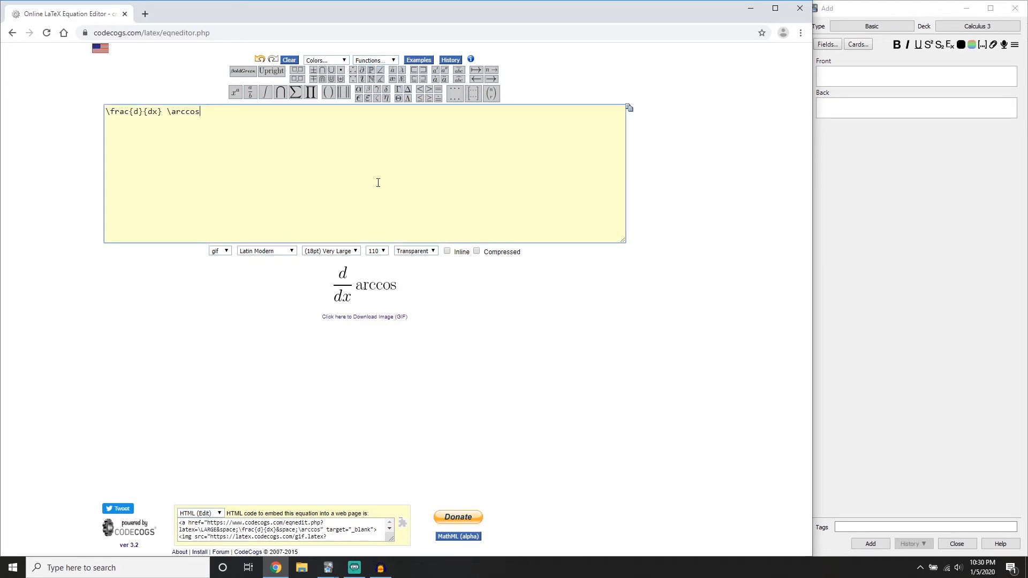
# Add the parenthesised argument ({x}) to the arccos function in the equation
pyautogui.write('())')
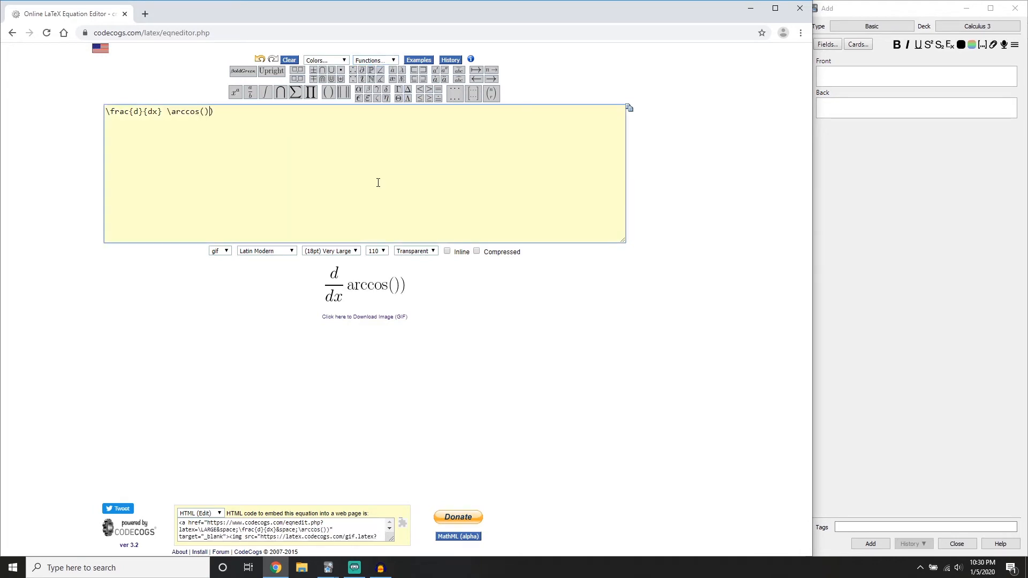
pyautogui.press('BackSpace')
pyautogui.press('Left')
pyautogui.write('{')
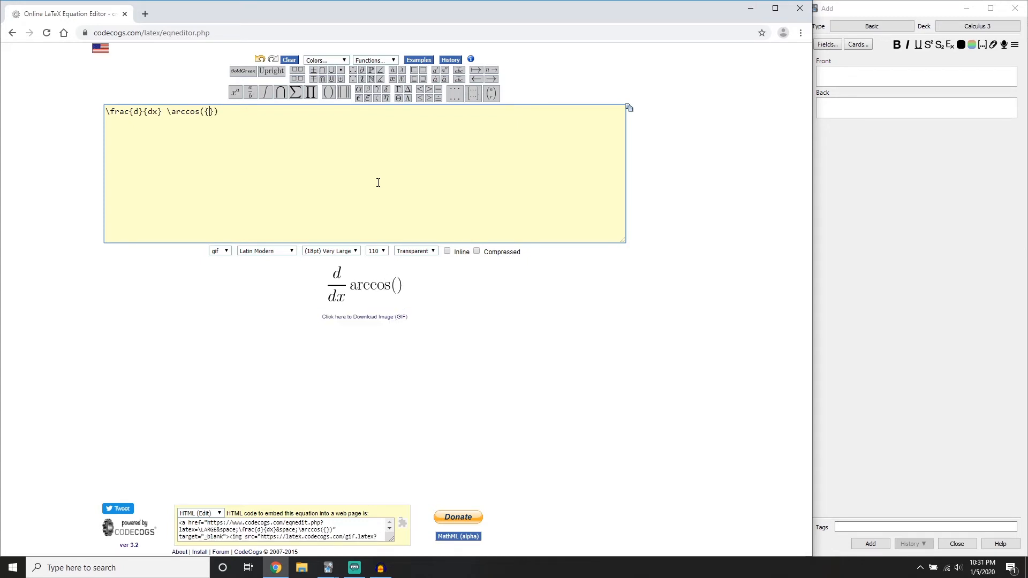
pyautogui.write('x')
pyautogui.press('End')
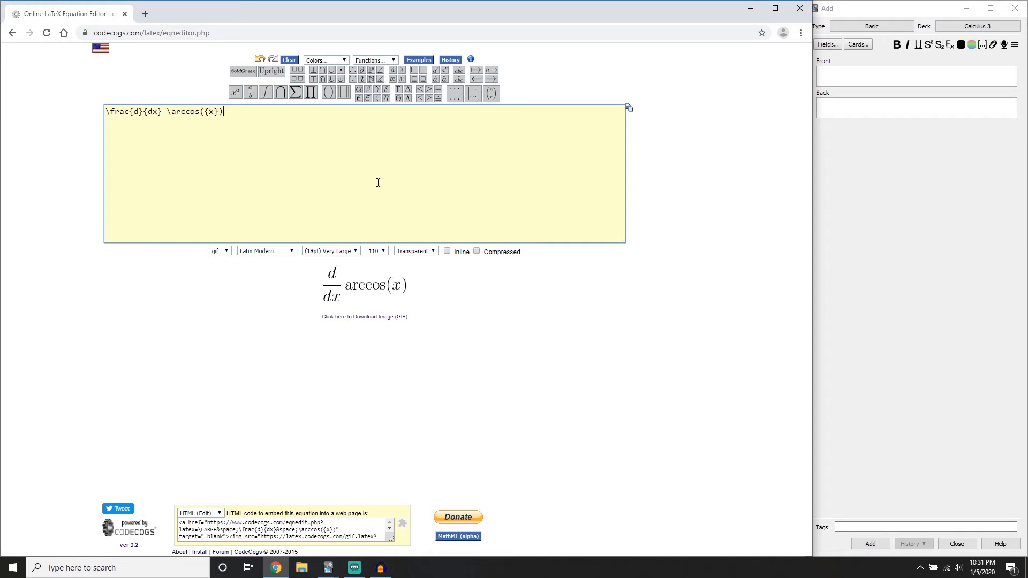
# Append = \ ? to the equation and place its rendered image in the card's Front field
pyautogui.write('=')
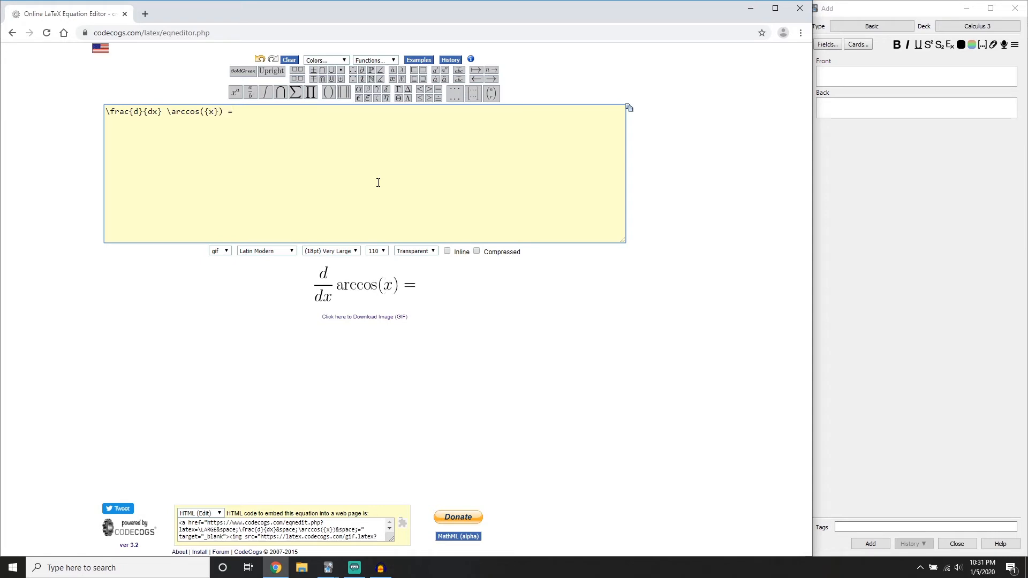
pyautogui.write(' ?')
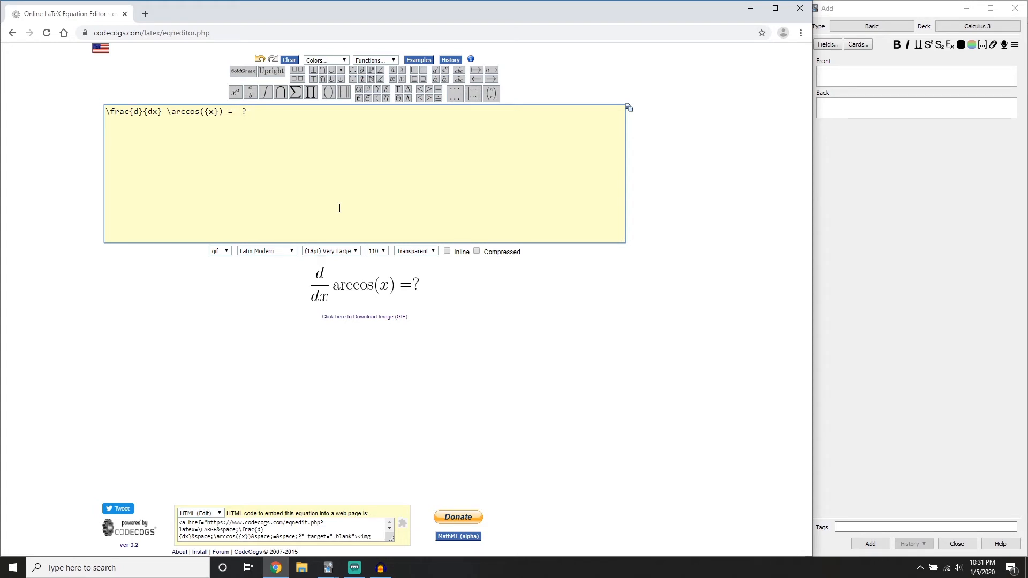
pyautogui.click(859, 83)
pyautogui.moveTo(389, 287); pyautogui.dragTo(850, 87)
# Replace the \ ? after the equals sign with a negative fraction that has 1 as its numerator
pyautogui.click(397, 141)
pyautogui.press('BackSpace')
pyautogui.press('BackSpace')
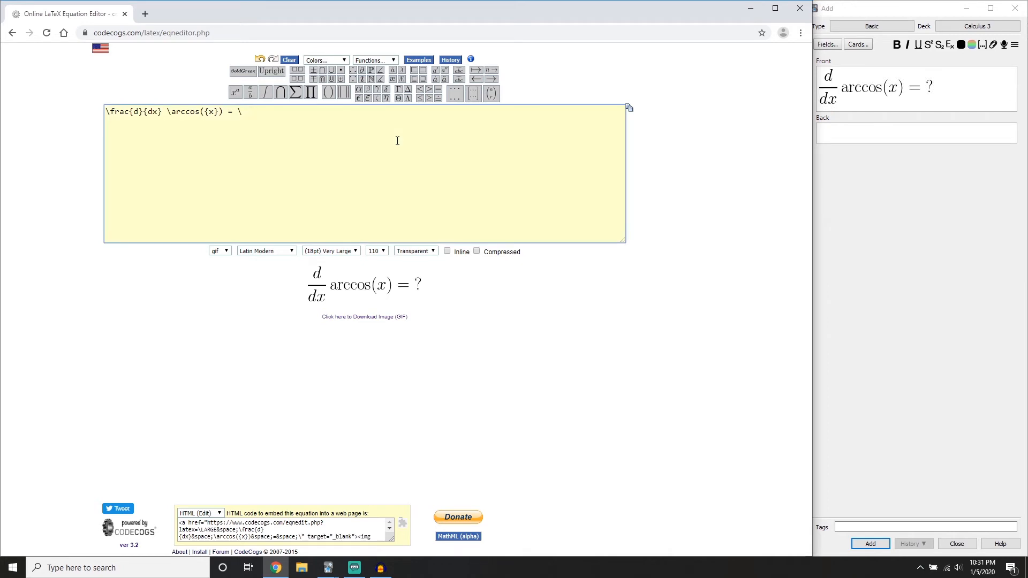
pyautogui.press('BackSpace')
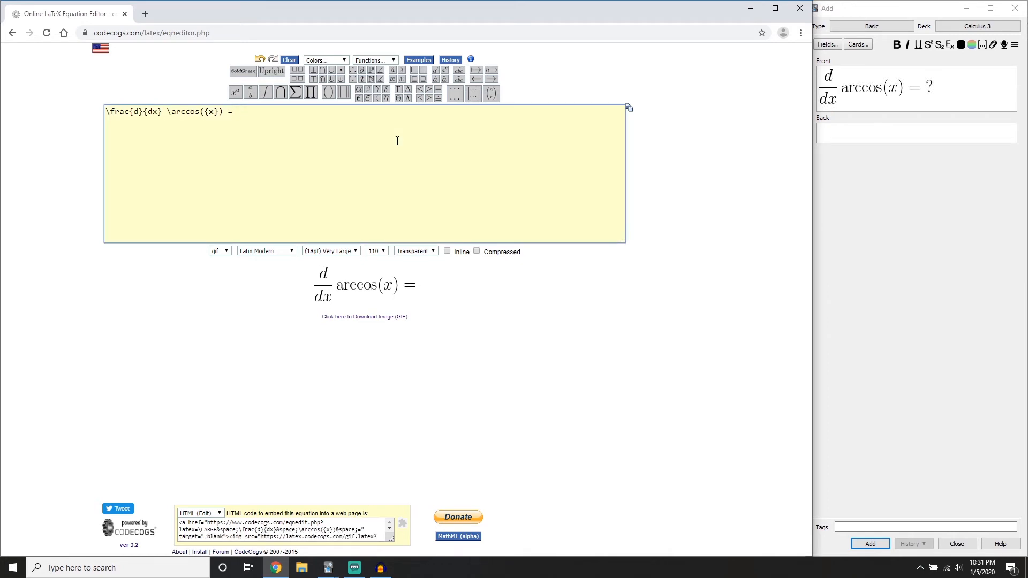
pyautogui.write('-')
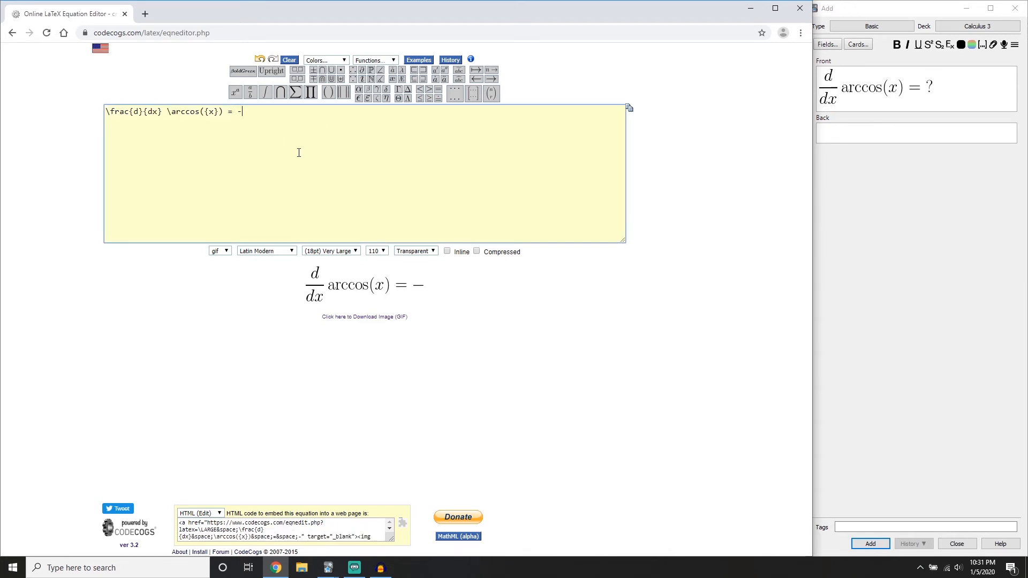
pyautogui.click(251, 94)
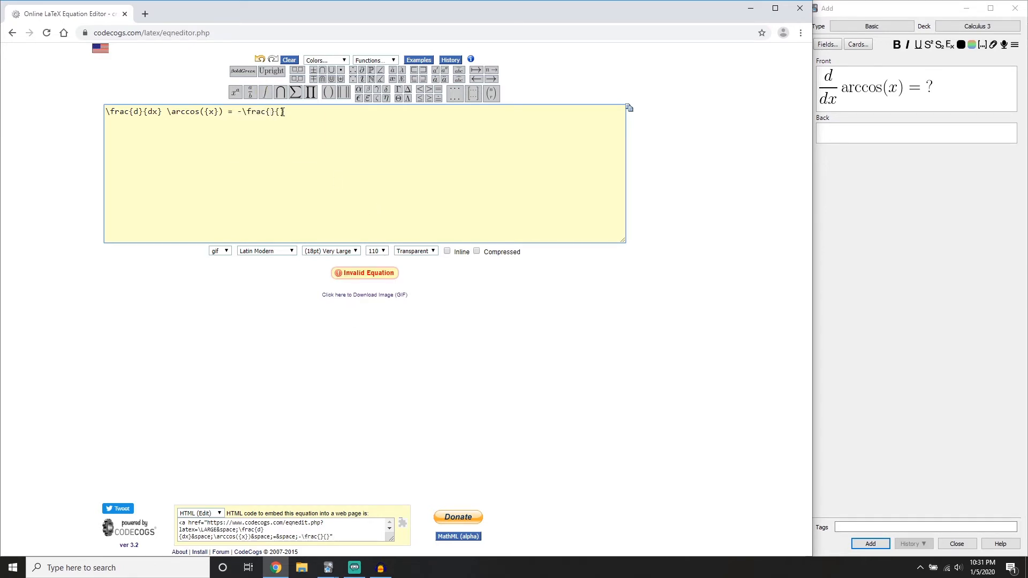
pyautogui.write('1')
# Fill the fraction's denominator with the square root \sqrt{1-x^{2}}
pyautogui.moveTo(280, 94)
pyautogui.click(294, 125)
pyautogui.write('1-x')
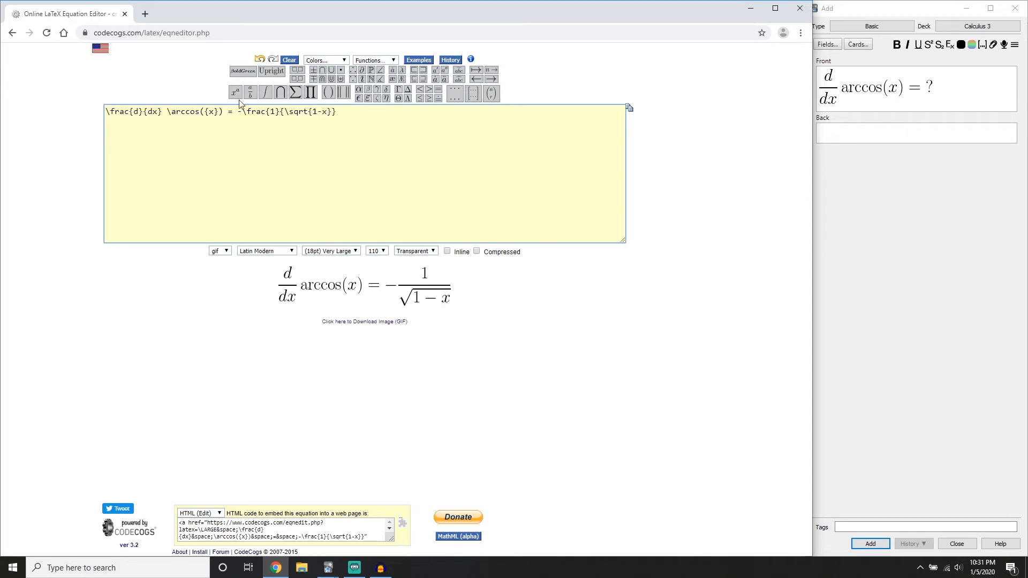
pyautogui.click(255, 105)
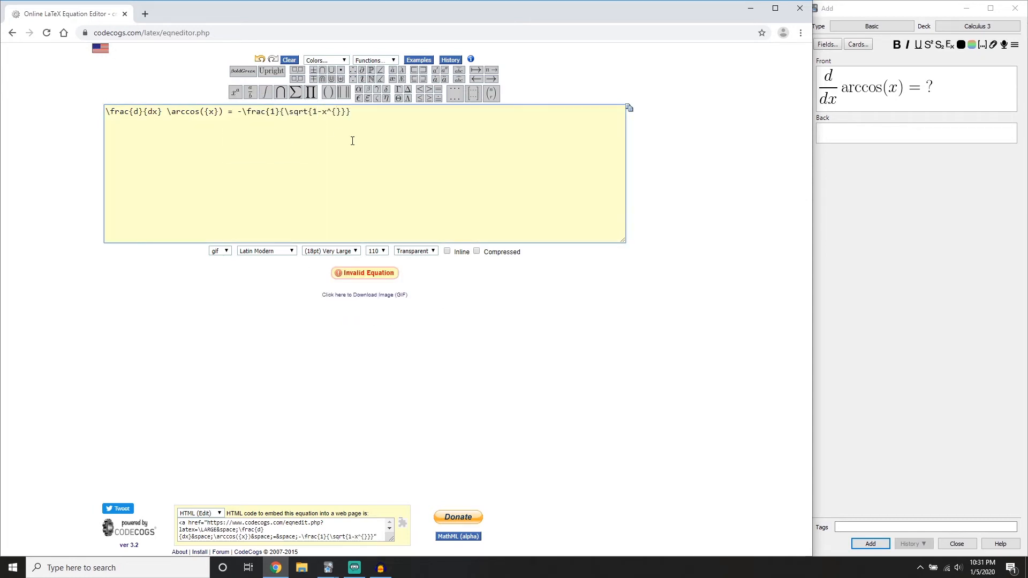
pyautogui.write('2')
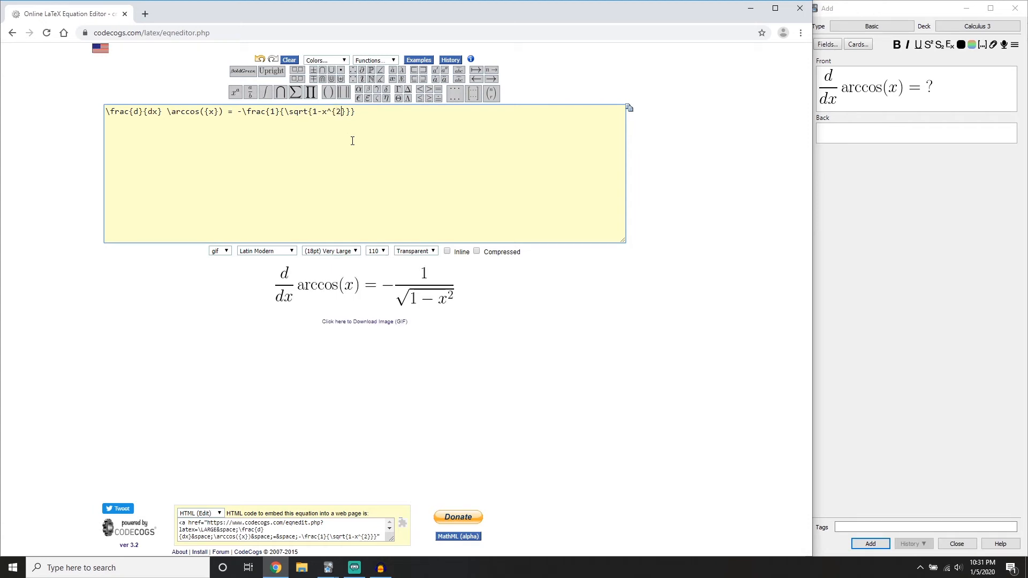
# Place the rendered image of the completed arccos derivative in the card's Back field
pyautogui.click(871, 129)
pyautogui.moveTo(422, 299); pyautogui.dragTo(869, 139)
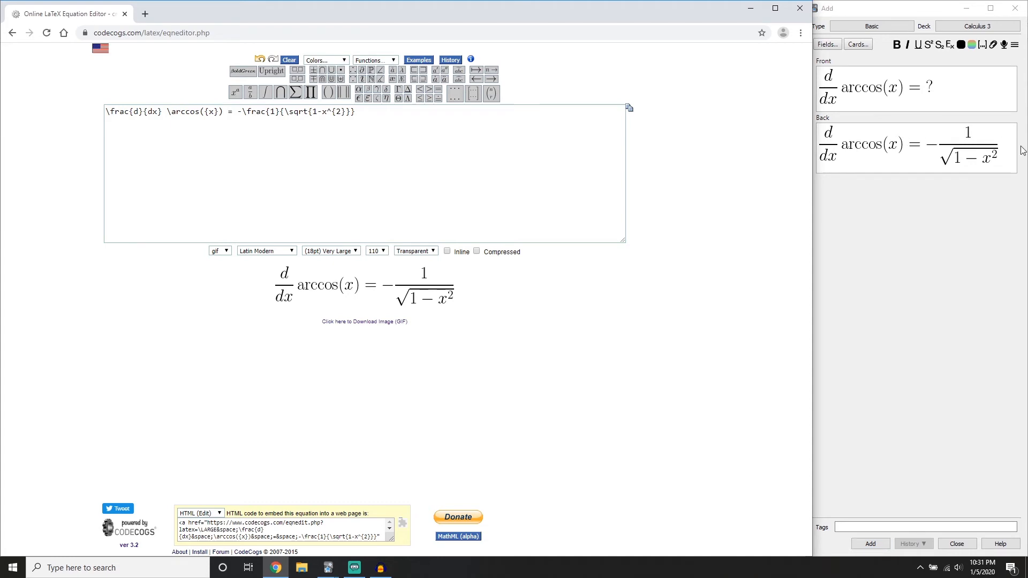
pyautogui.click(908, 142)
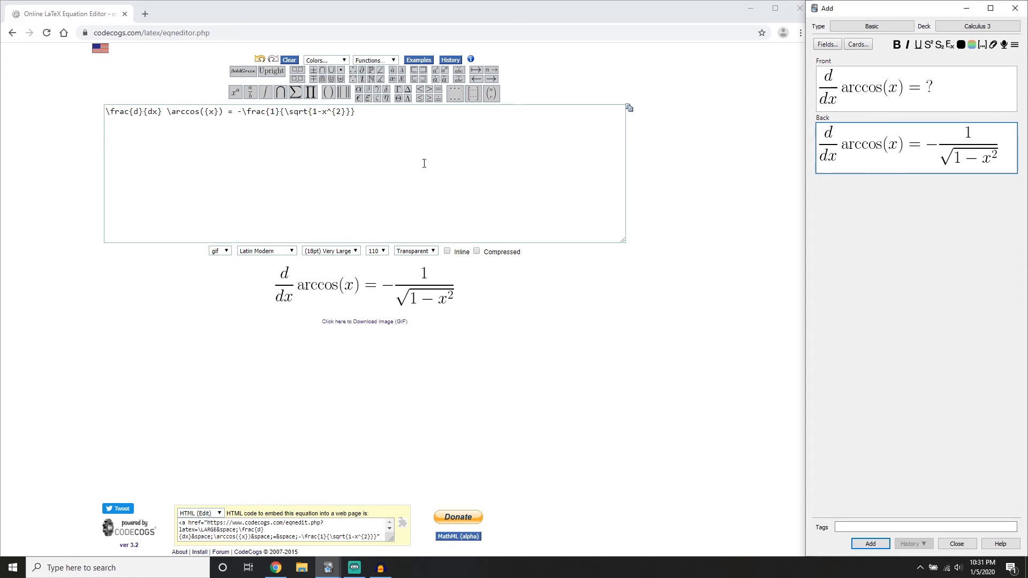
# Delete the whole arccos equation from the input box and insert an integral sign, \int
pyautogui.moveTo(395, 138); pyautogui.dragTo(97, 166)
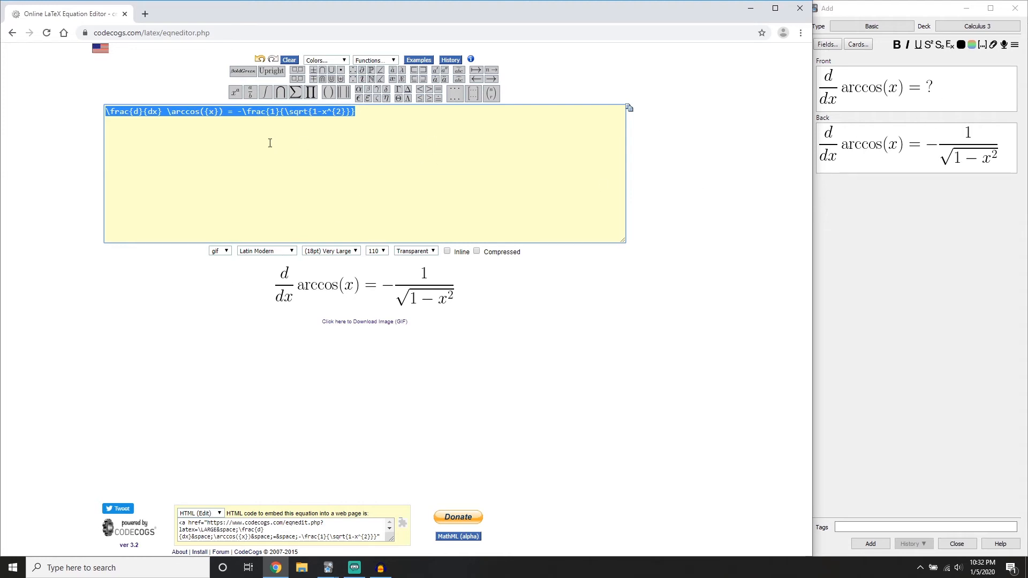
pyautogui.moveTo(409, 149); pyautogui.dragTo(2, 171)
pyautogui.press('BackSpace')
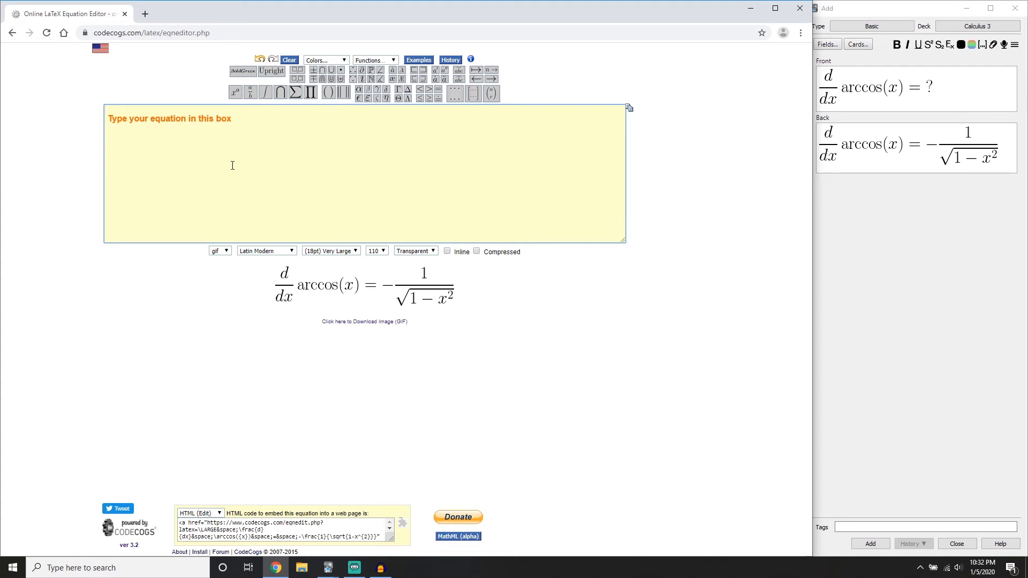
pyautogui.click(264, 93)
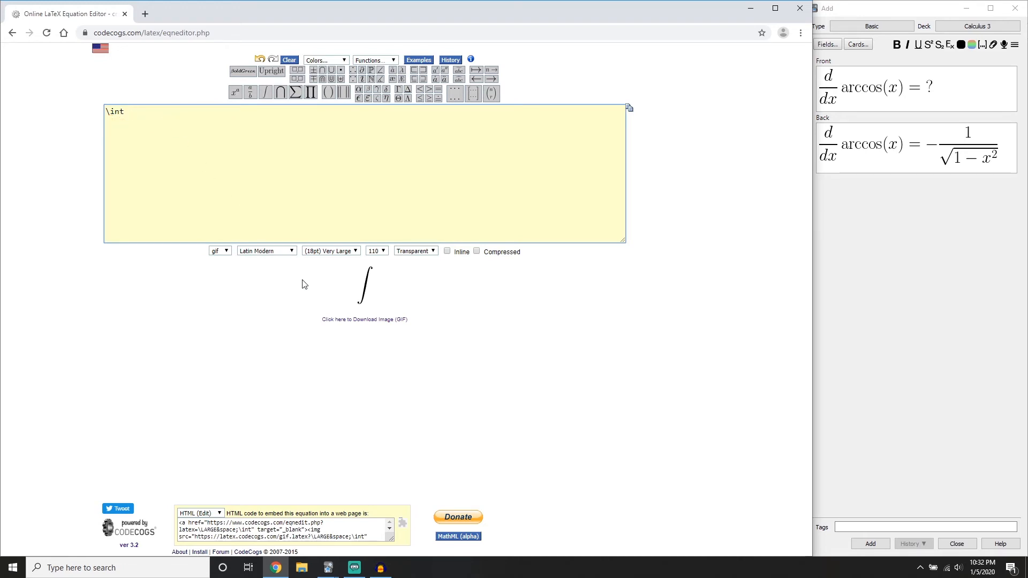
pyautogui.write('tan')
pyautogui.press('BackSpace')
pyautogui.press('BackSpace')
pyautogui.press('BackSpace')
pyautogui.write('an')
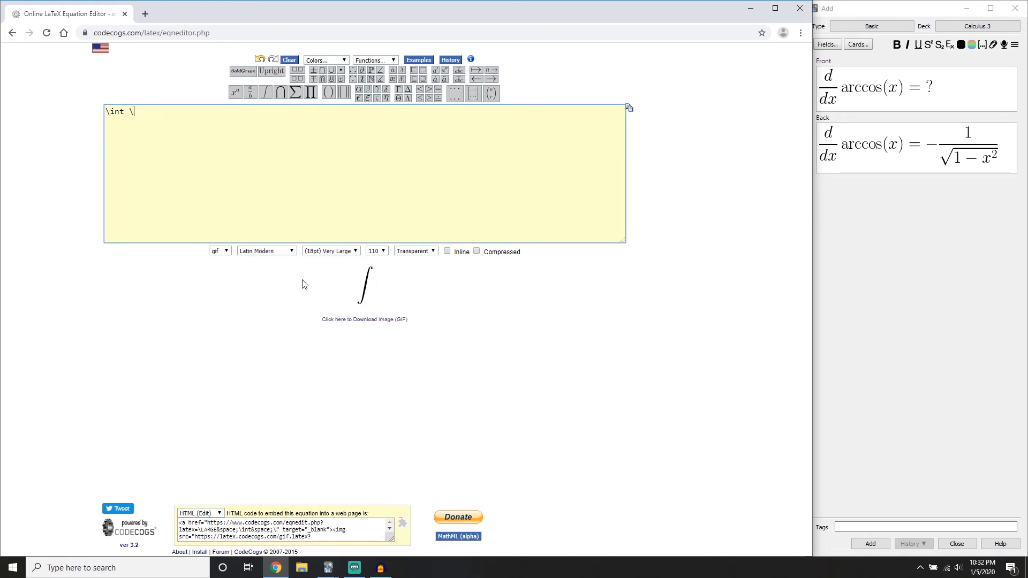
pyautogui.press('BackSpace')
pyautogui.press('BackSpace')
pyautogui.press('BackSpace')
pyautogui.press('BackSpace')
pyautogui.write('tan')
pyautogui.press('BackSpace')
pyautogui.press('BackSpace')
pyautogui.press('BackSpace')
pyautogui.write('\\tan')
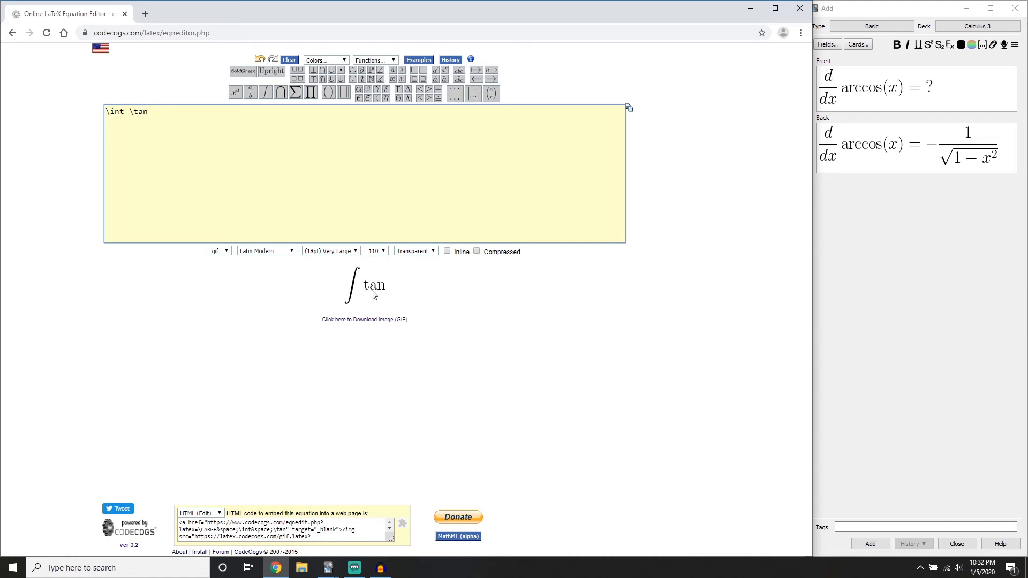
pyautogui.press('BackSpace')
pyautogui.write('\\')
pyautogui.press('BackSpace')
pyautogui.press('BackSpace')
pyautogui.press('BackSpace')
# Insert the \tan function after the integral sign and give it the argument ({ax+b})
pyautogui.click(392, 60)
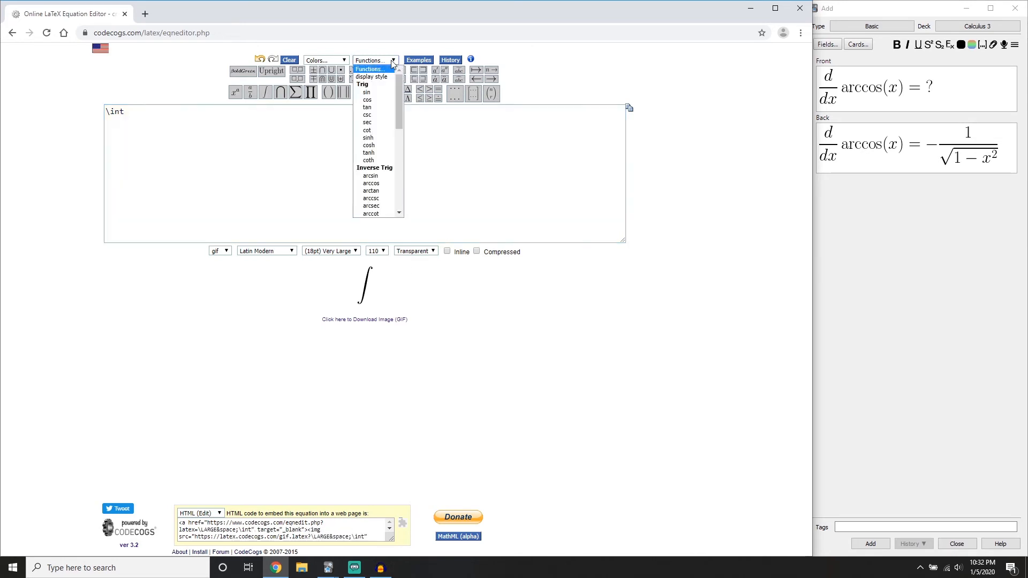
pyautogui.click(378, 107)
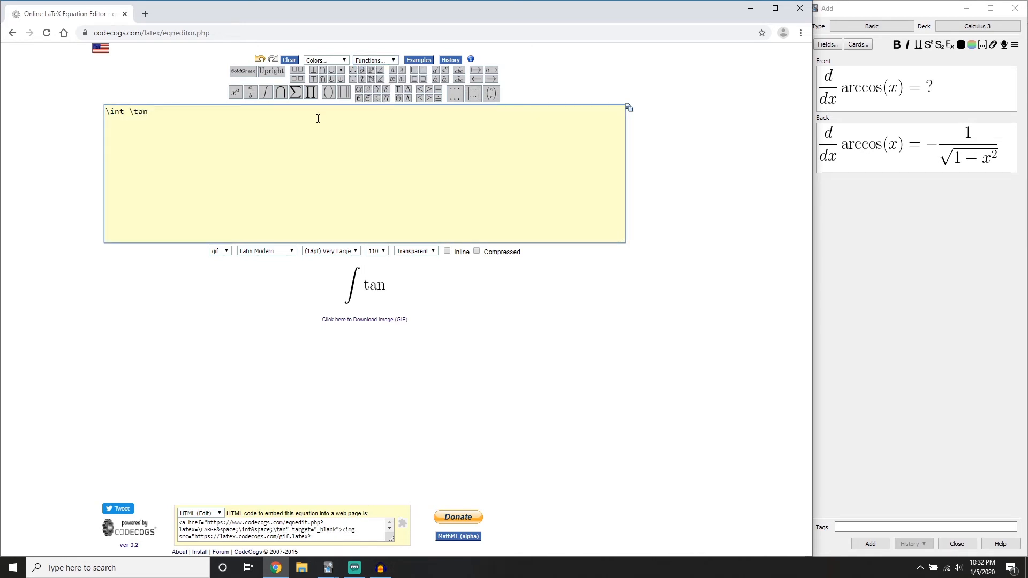
pyautogui.write('()')
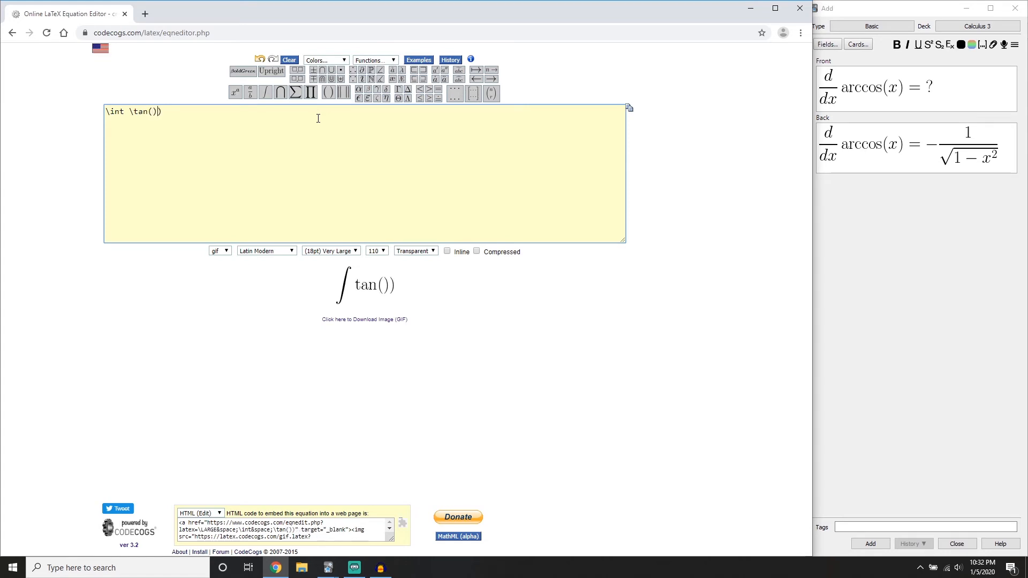
pyautogui.write('{ax+b')
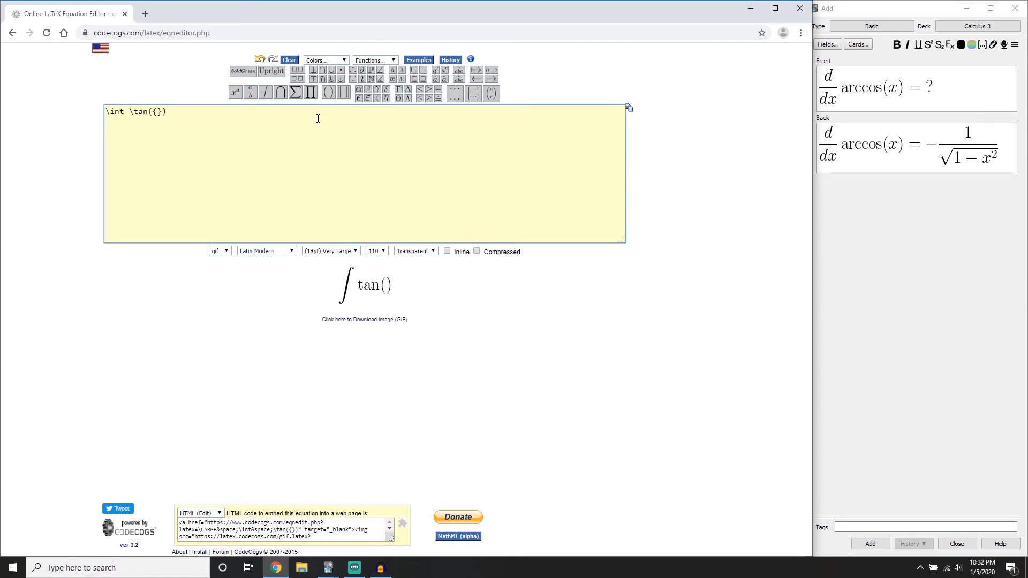
pyautogui.press('End')
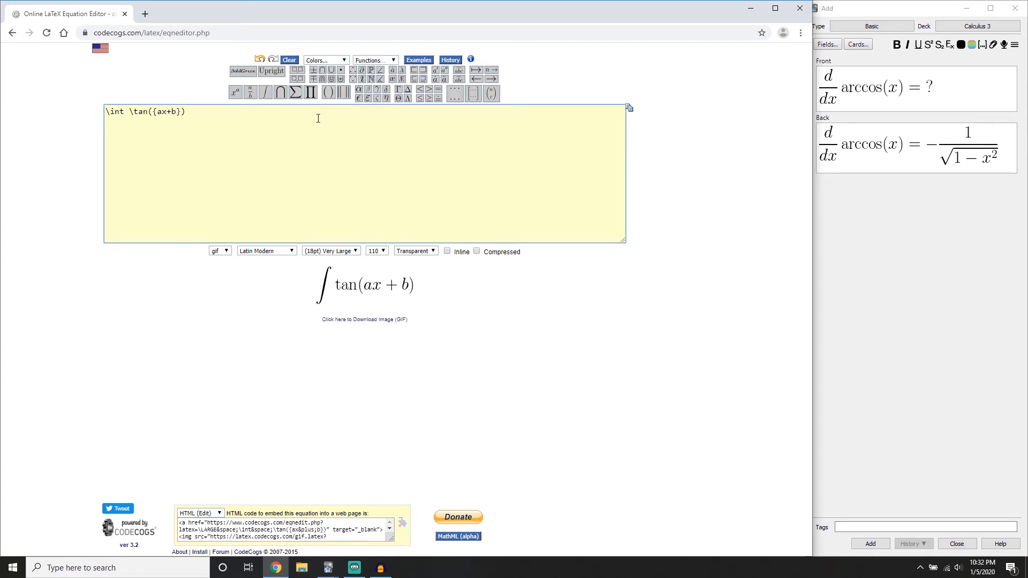
# Append dx = \ ? to the integral equation, with the backslash space before the question mark
pyautogui.write('dx = ?')
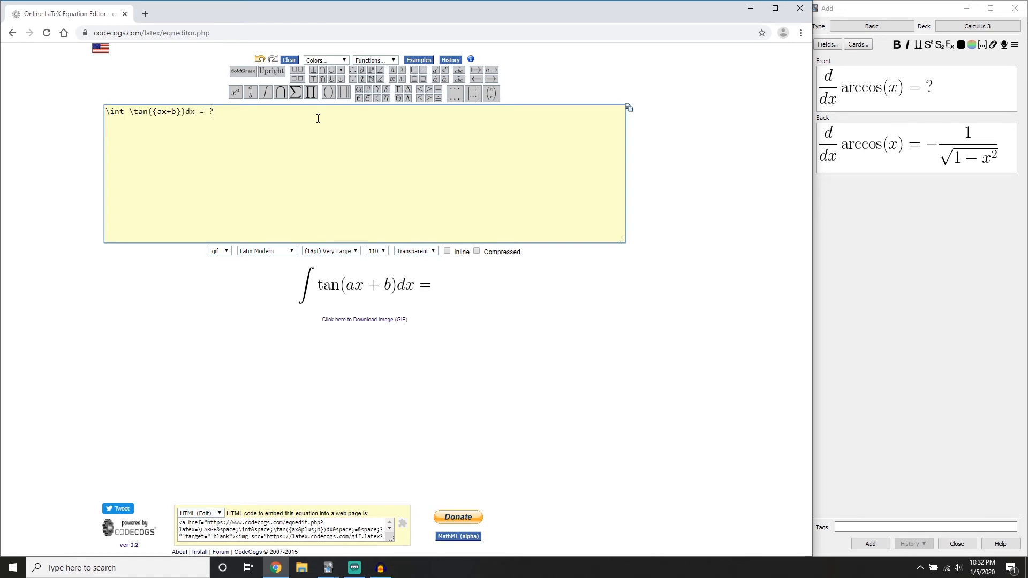
pyautogui.press('Left')
pyautogui.write('\\')
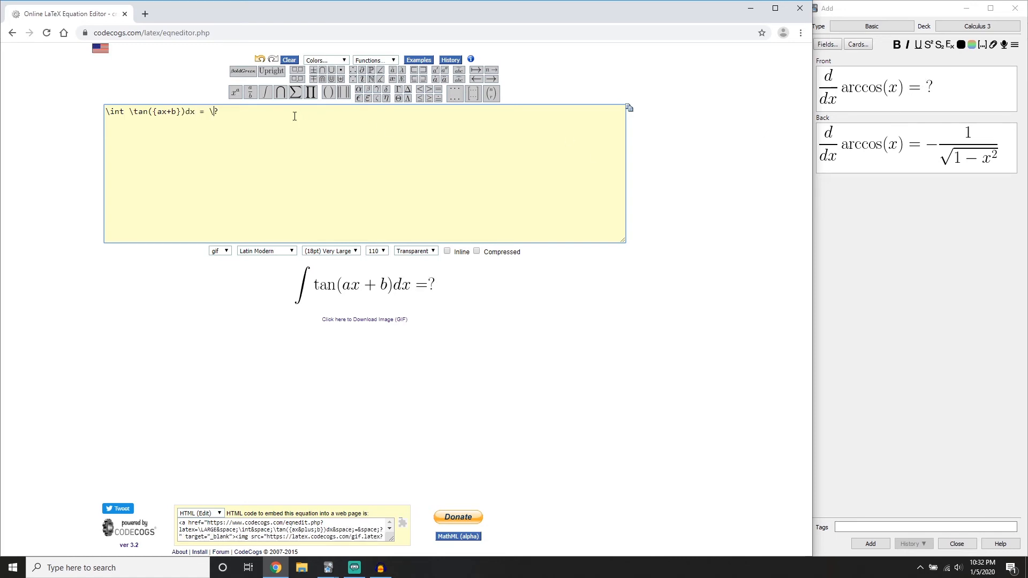
# Replace the image in the card's Front field with the rendered integral equation and delete the image in the Back field
pyautogui.hotkey('alt', 'Tab')
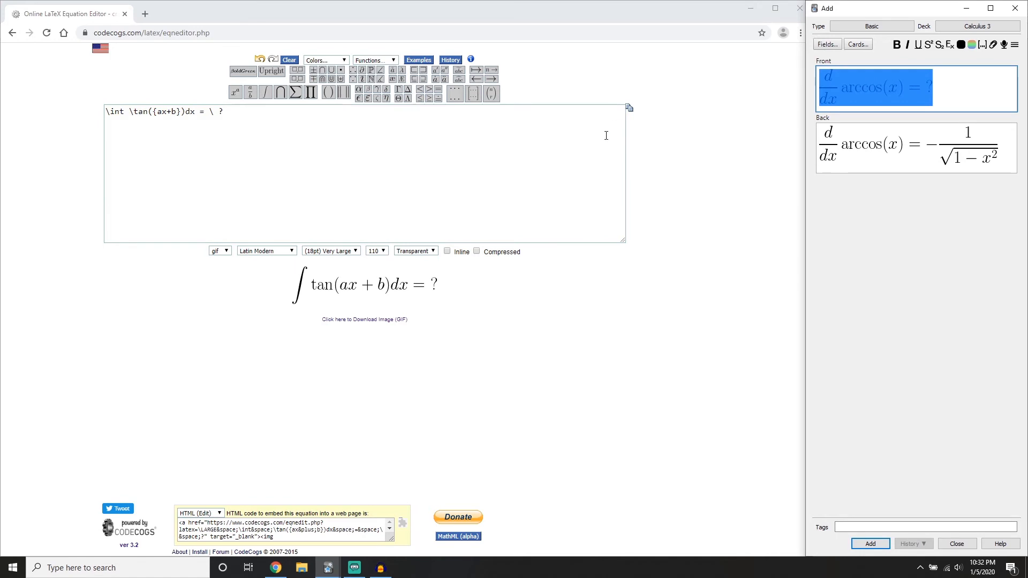
pyautogui.press('BackSpace')
pyautogui.moveTo(389, 296); pyautogui.dragTo(890, 78)
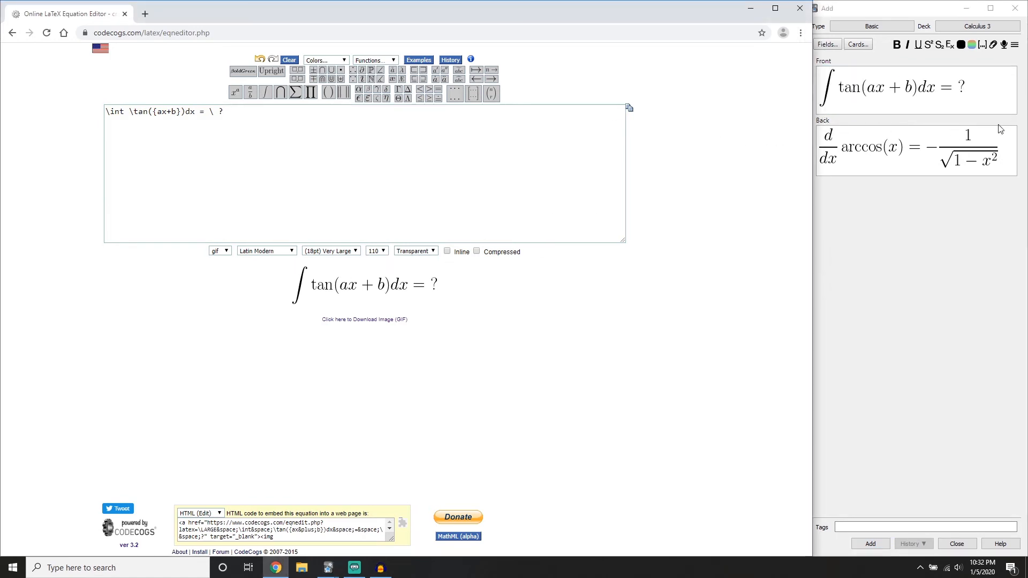
pyautogui.click(1000, 132)
pyautogui.press('BackSpace')
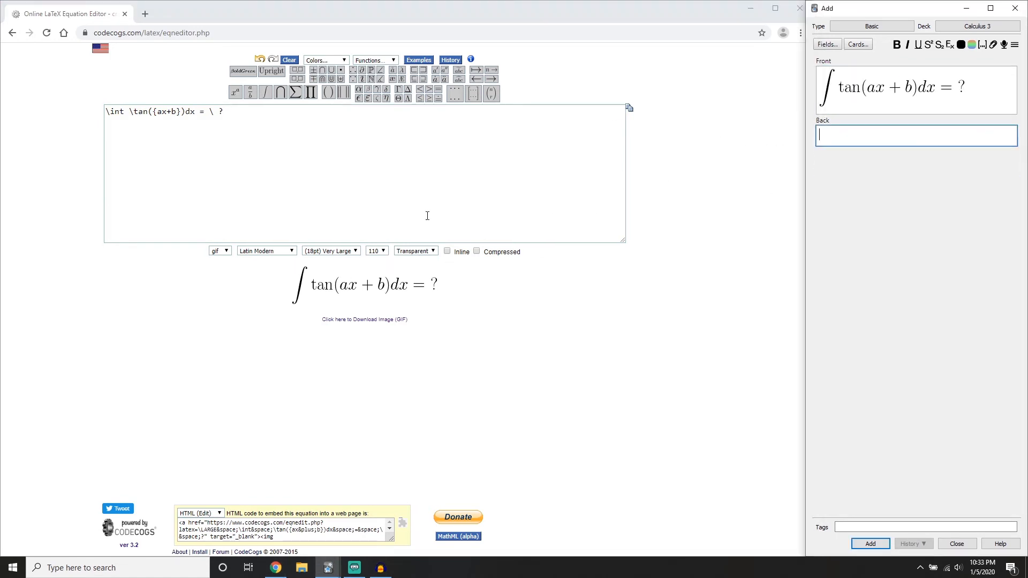
pyautogui.click(218, 251)
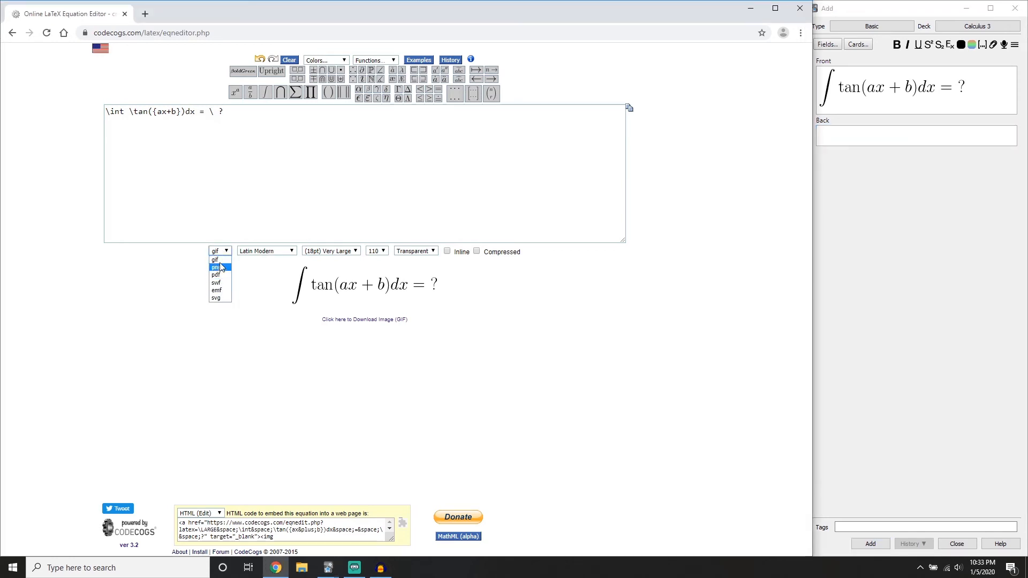
pyautogui.click(225, 193)
pyautogui.click(881, 134)
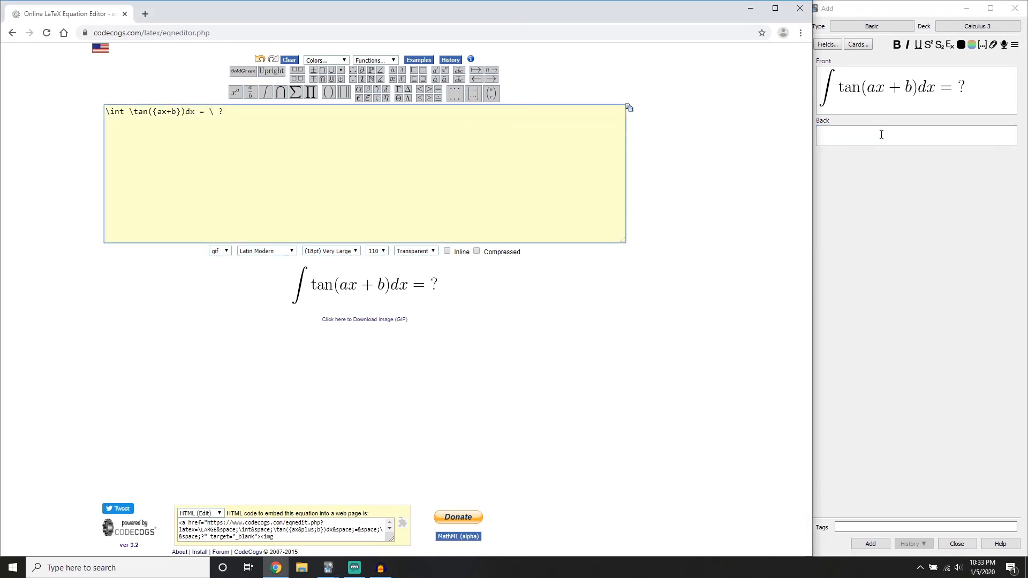
# Replace the \ ? at the end of the tangent integral equation with -\frac{1}{a}
pyautogui.click(291, 150)
pyautogui.press('BackSpace')
pyautogui.press('BackSpace')
pyautogui.press('BackSpace')
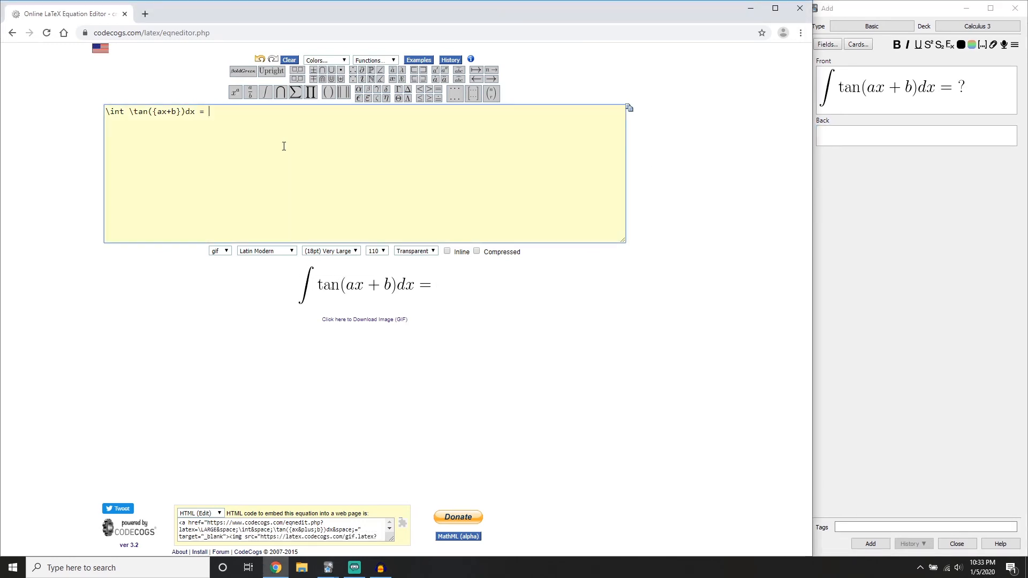
pyautogui.write('-\x0cr')
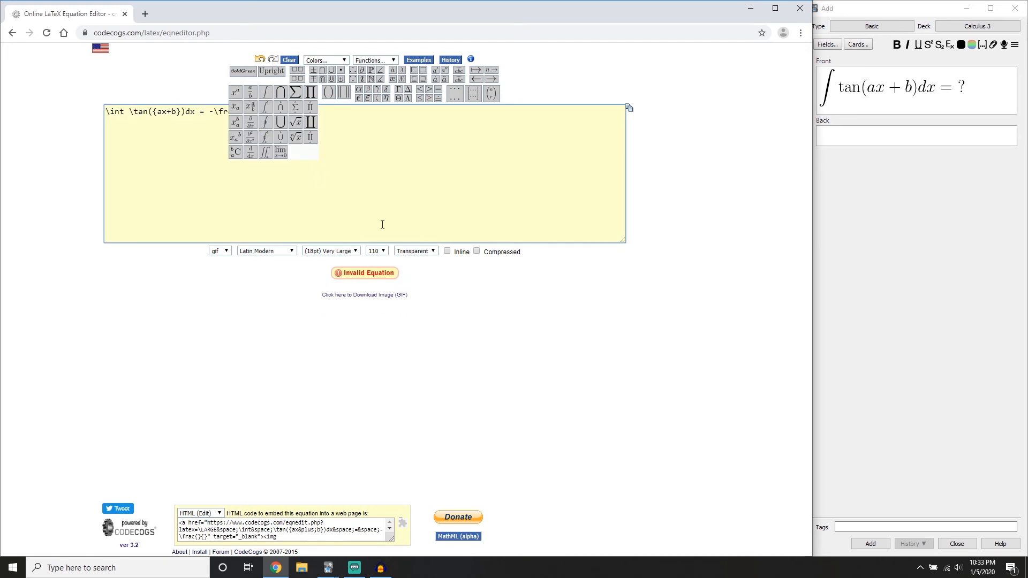
pyautogui.click(266, 119)
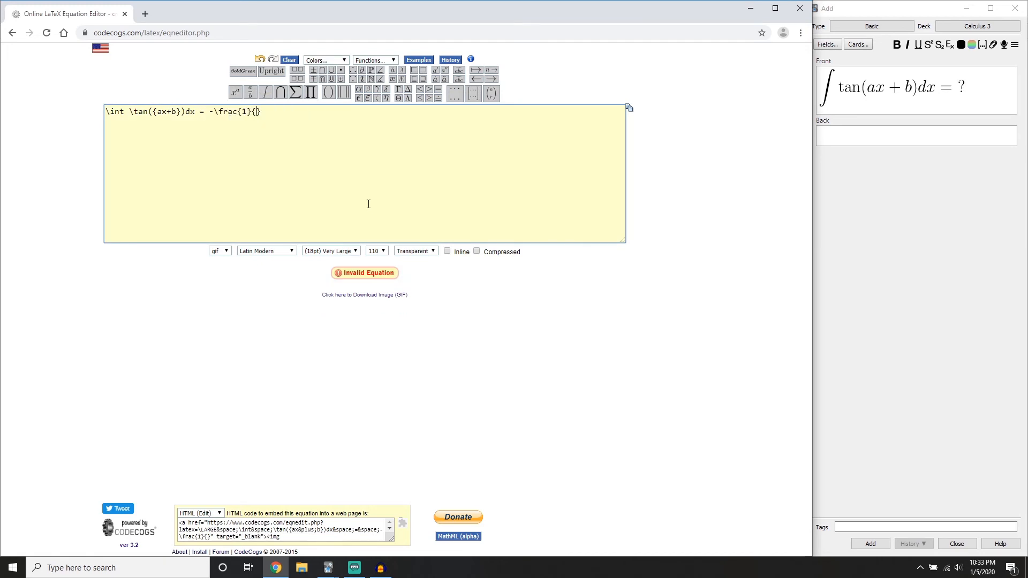
pyautogui.write('a')
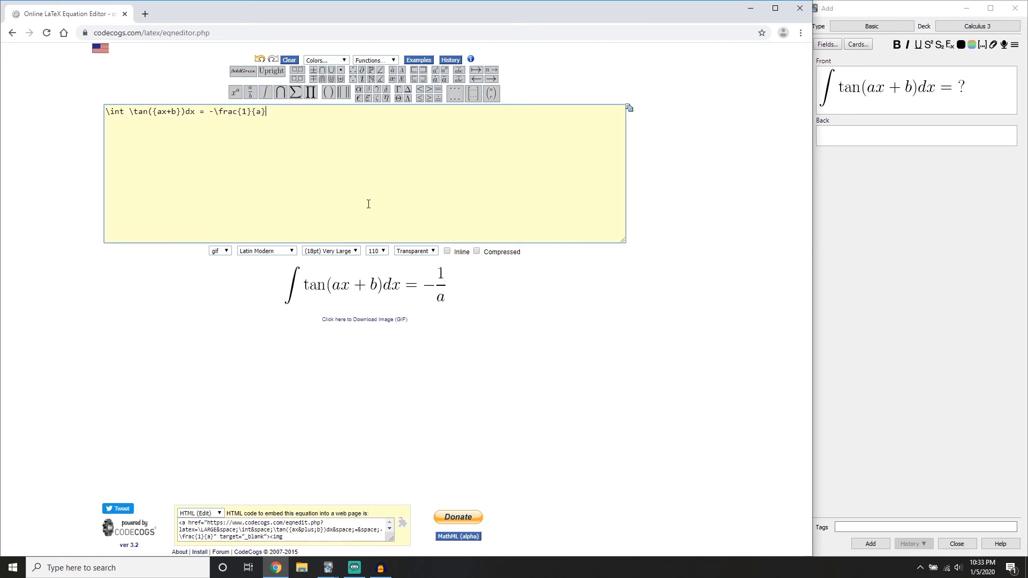
# Append the \ln function followed by a pair of absolute value bars || to the equation
pyautogui.click(376, 61)
pyautogui.scroll(-3, 375, 171)
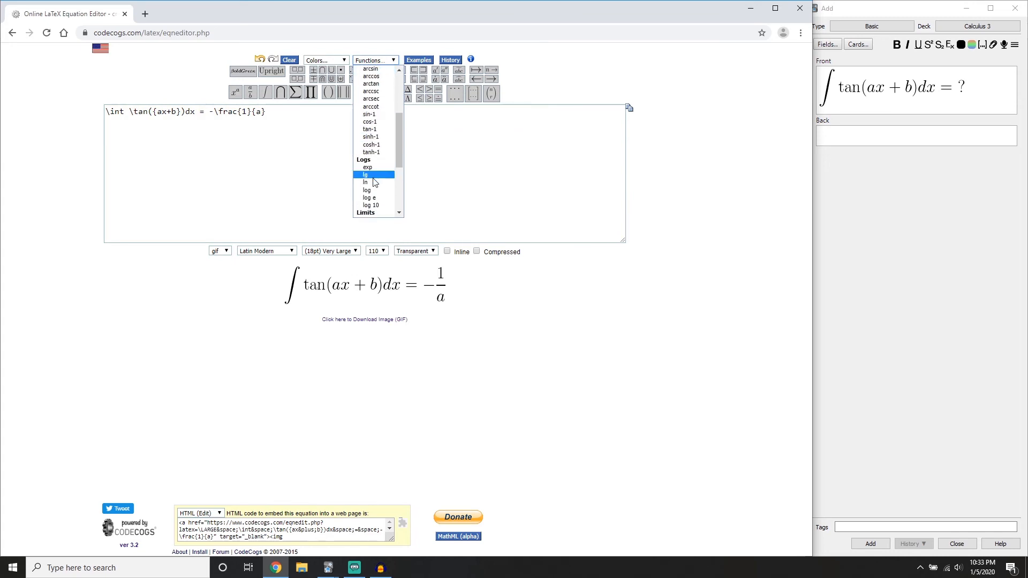
pyautogui.click(374, 182)
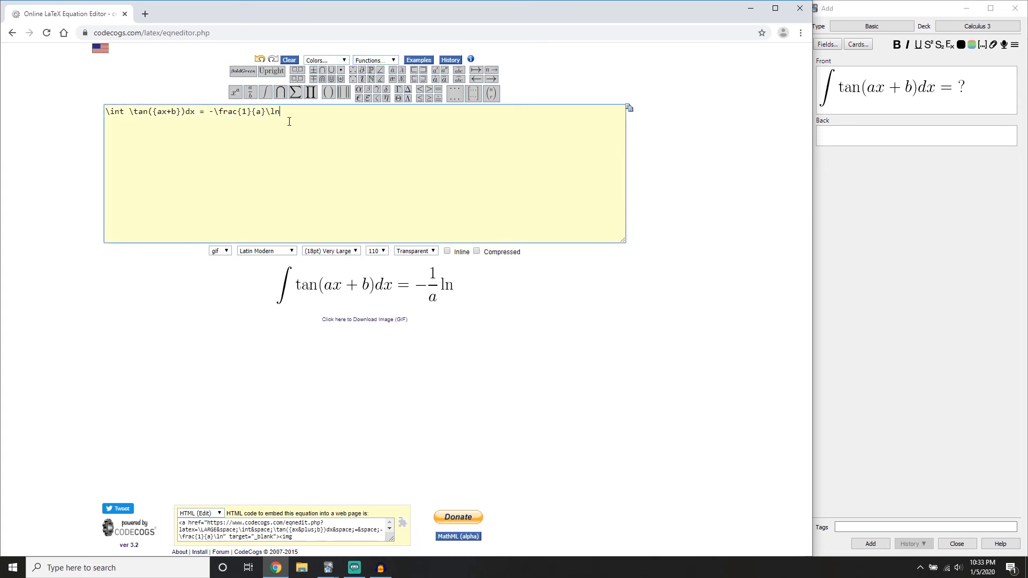
pyautogui.write('||')
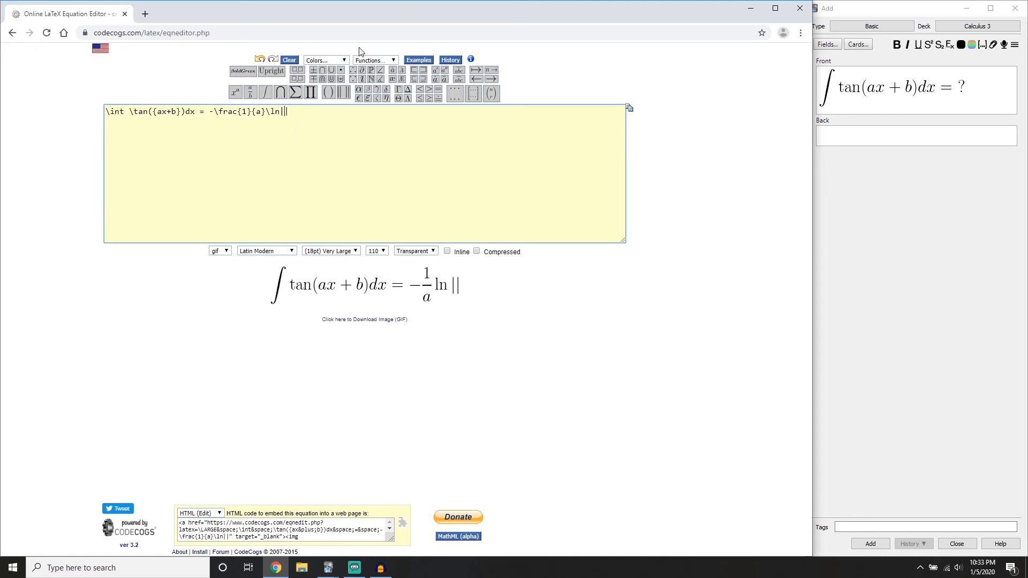
# Insert \cos({ax+b}) between the absolute value bars and end the equation with + C
pyautogui.click(376, 60)
pyautogui.click(367, 100)
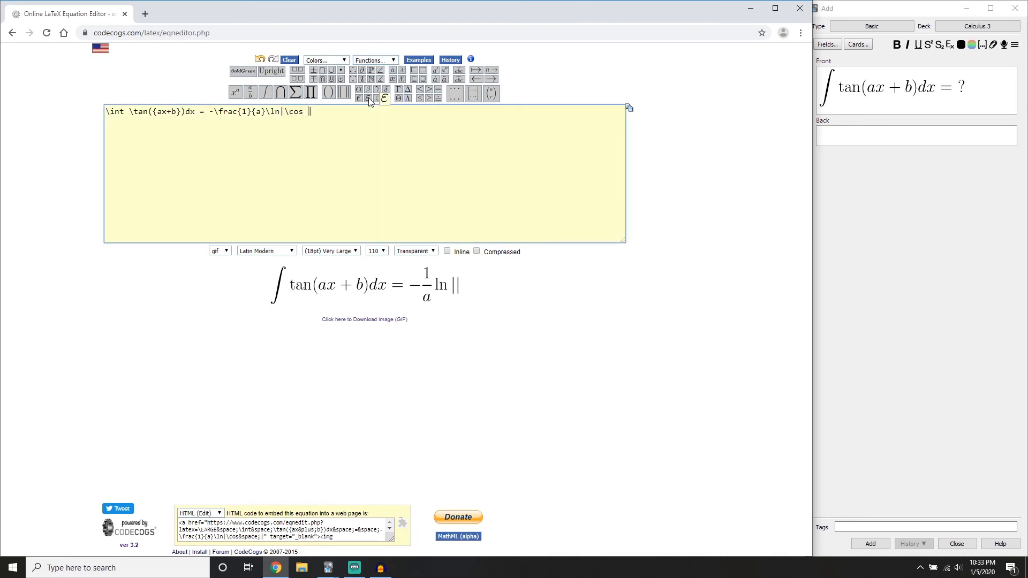
pyautogui.write('()')
pyautogui.press('Left')
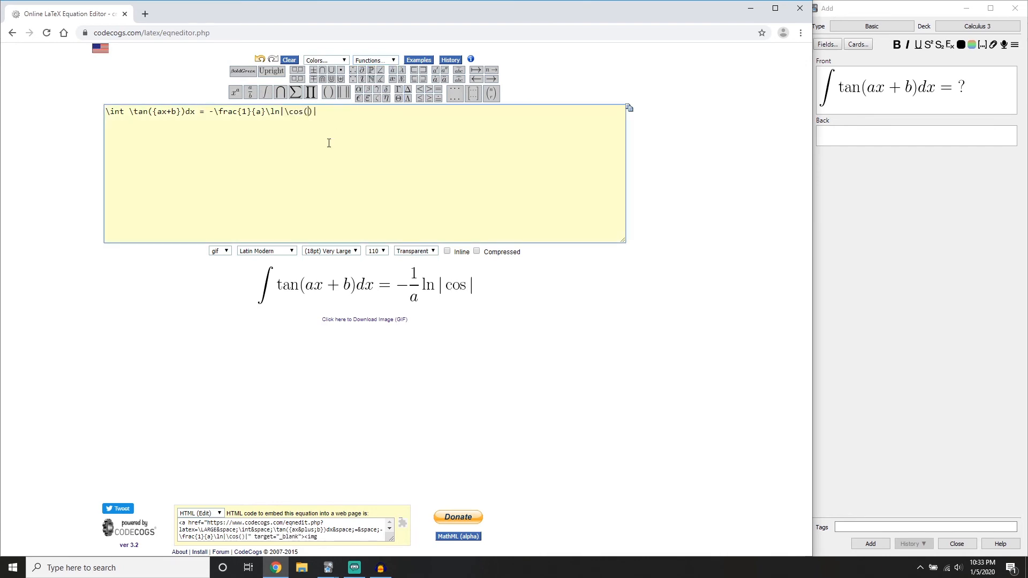
pyautogui.write('{}')
pyautogui.press('Left')
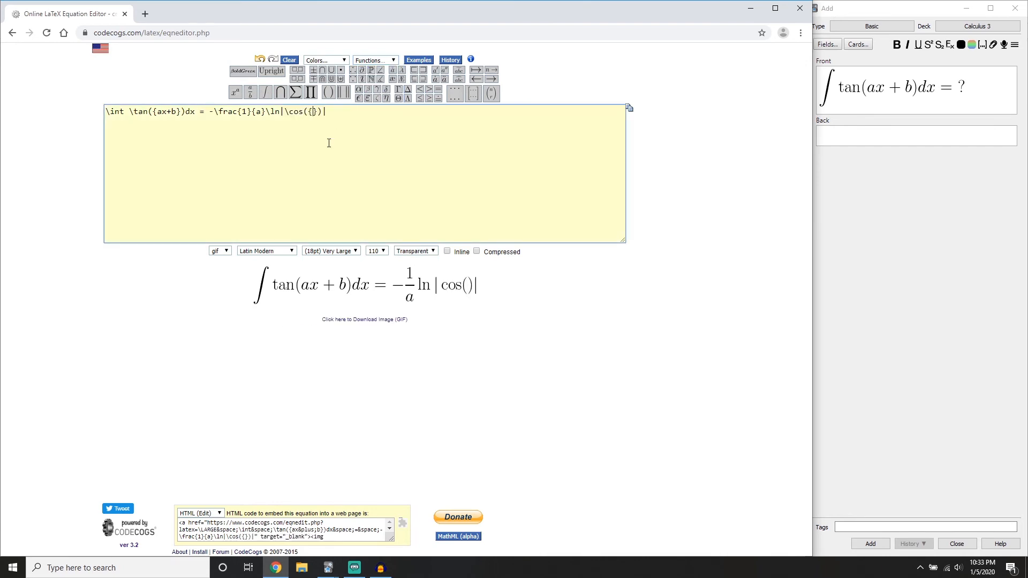
pyautogui.write('ax+n')
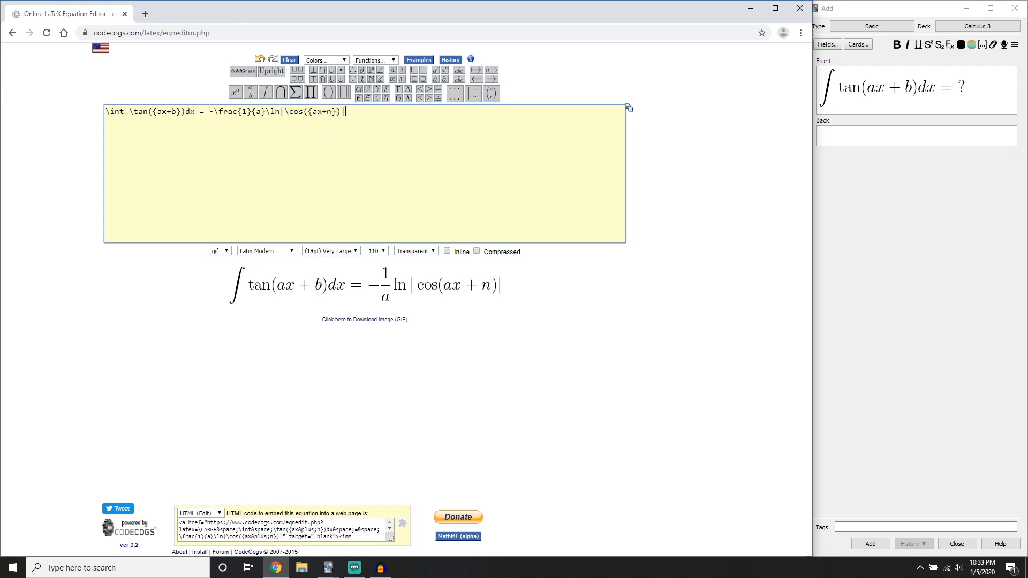
pyautogui.press('BackSpace')
pyautogui.write('b})| ')
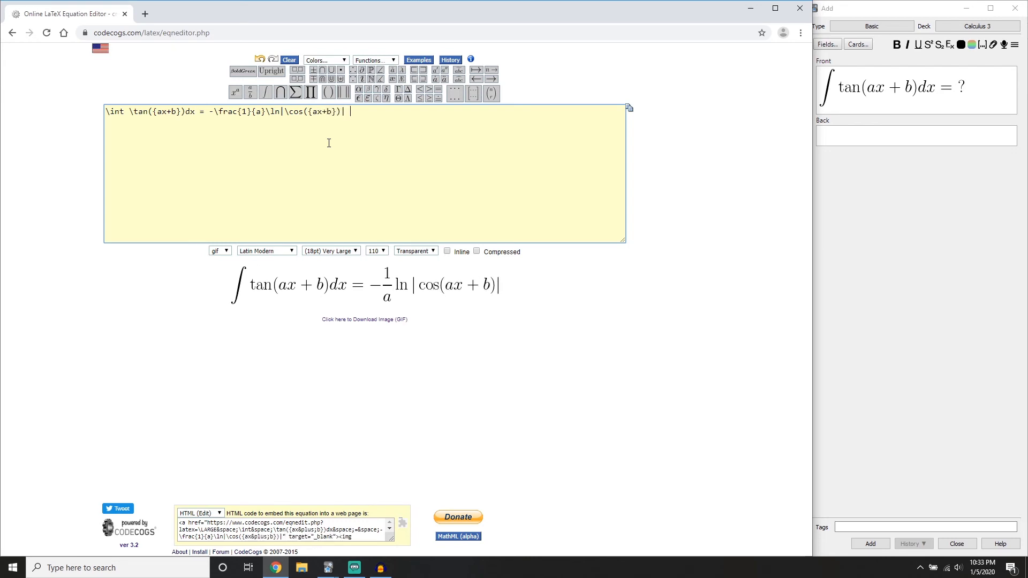
pyautogui.write('+ C')
# Place the rendered solution equation as an image in the card's Back field
pyautogui.click(842, 172)
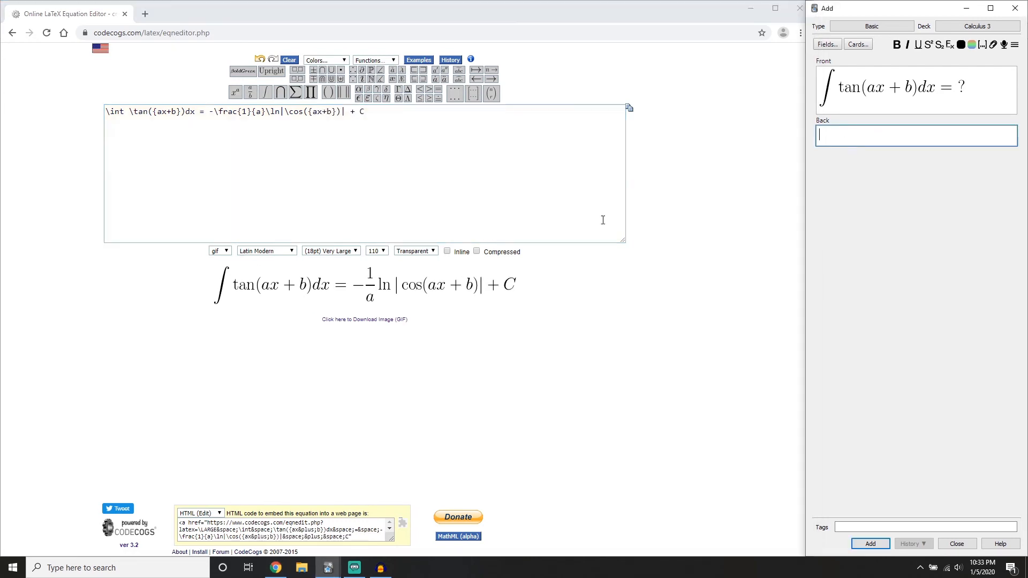
pyautogui.moveTo(445, 282); pyautogui.dragTo(857, 141)
pyautogui.click(264, 138)
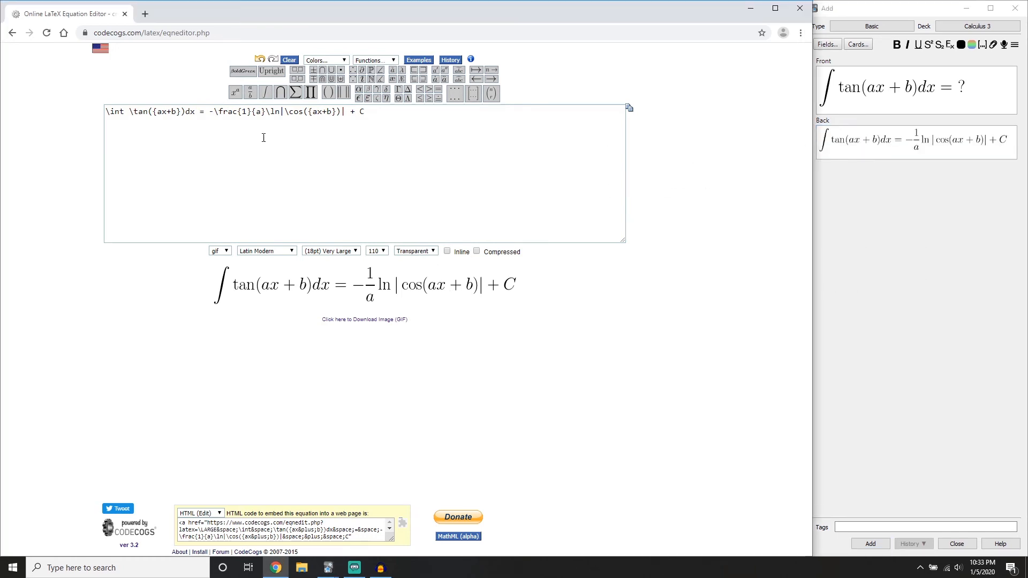
# Add -(1/a) on a separate line below the equation in the input box and select it
pyautogui.click(423, 135)
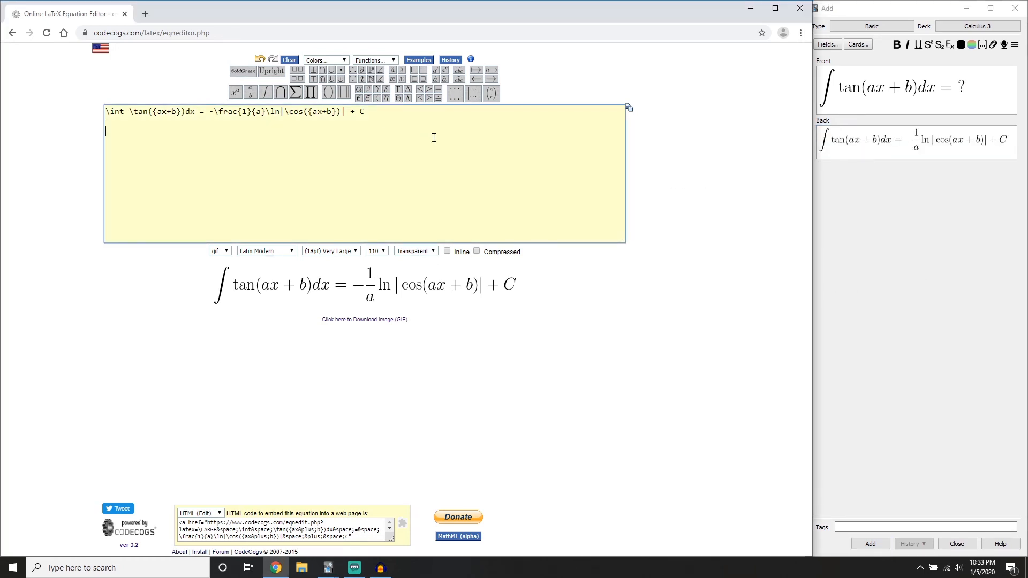
pyautogui.press('Return')
pyautogui.press('Return')
pyautogui.write('-')
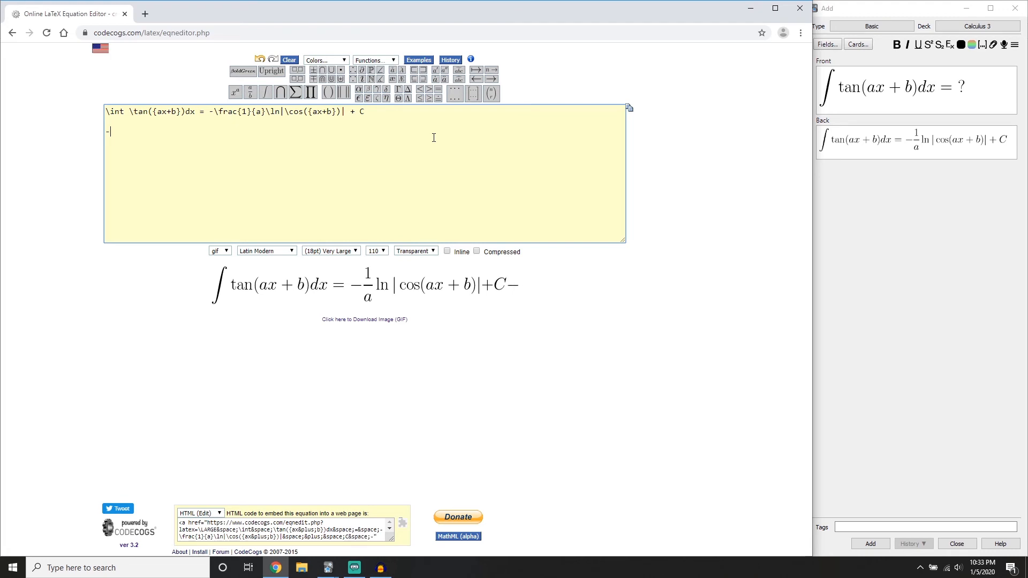
pyautogui.write('(1/a)')
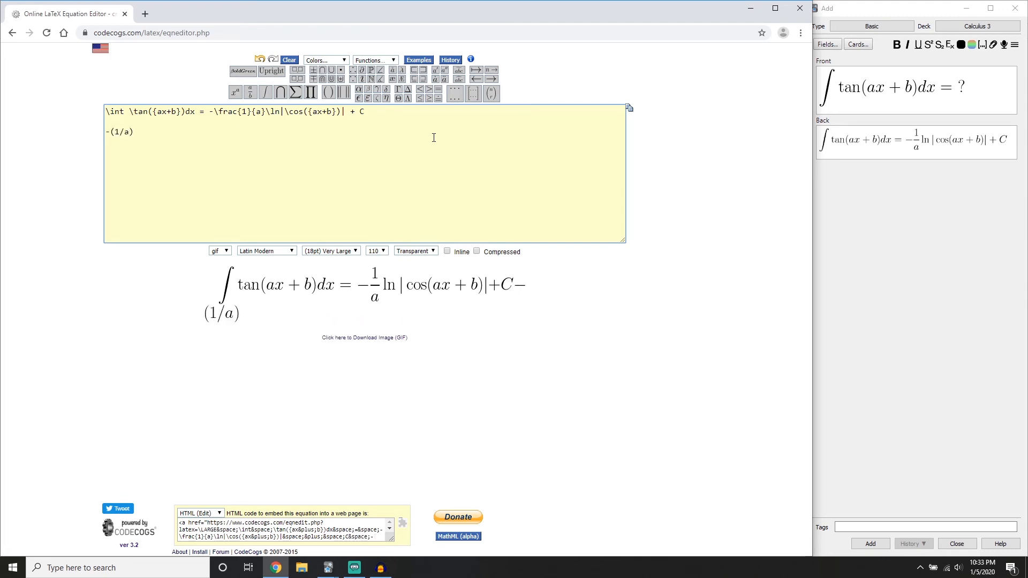
pyautogui.write(')')
pyautogui.moveTo(434, 138); pyautogui.dragTo(150, 149)
# Replace the image in the card's Back field with the plain text -(1/a)ln|cos(ax+b)| + C
pyautogui.click(987, 140)
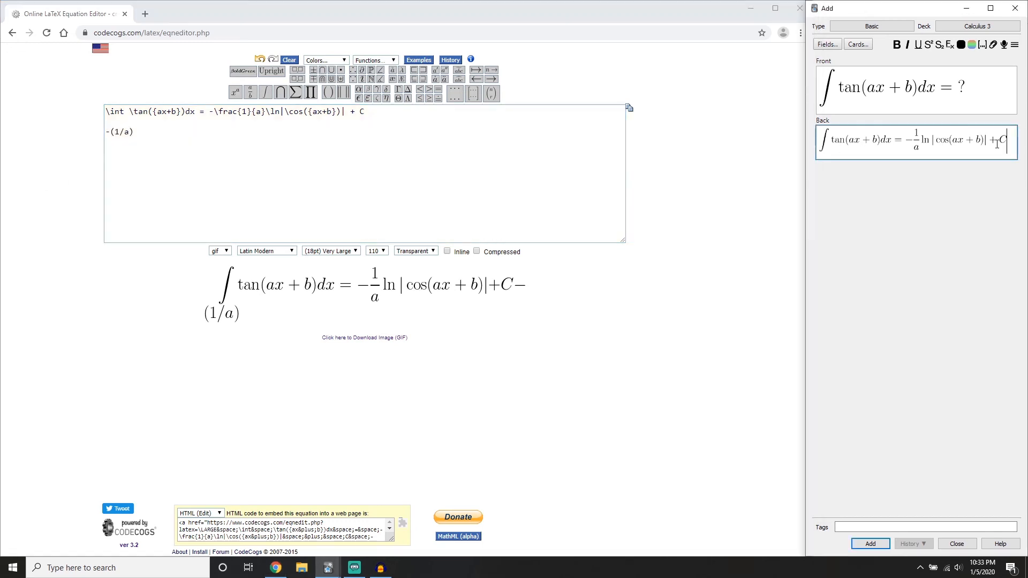
pyautogui.press('BackSpace')
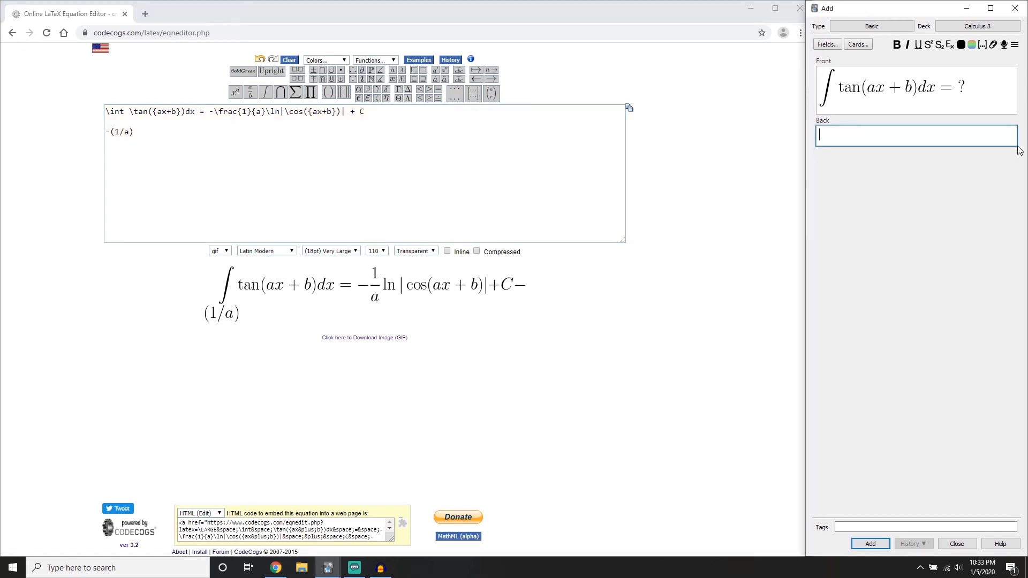
pyautogui.write('-(1')
pyautogui.write('/a)')
pyautogui.write('ln')
pyautogui.write('}')
pyautogui.write('|')
pyautogui.write('cos(ax')
pyautogui.write('+b)')
pyautogui.write('| _')
pyautogui.write('+ C')
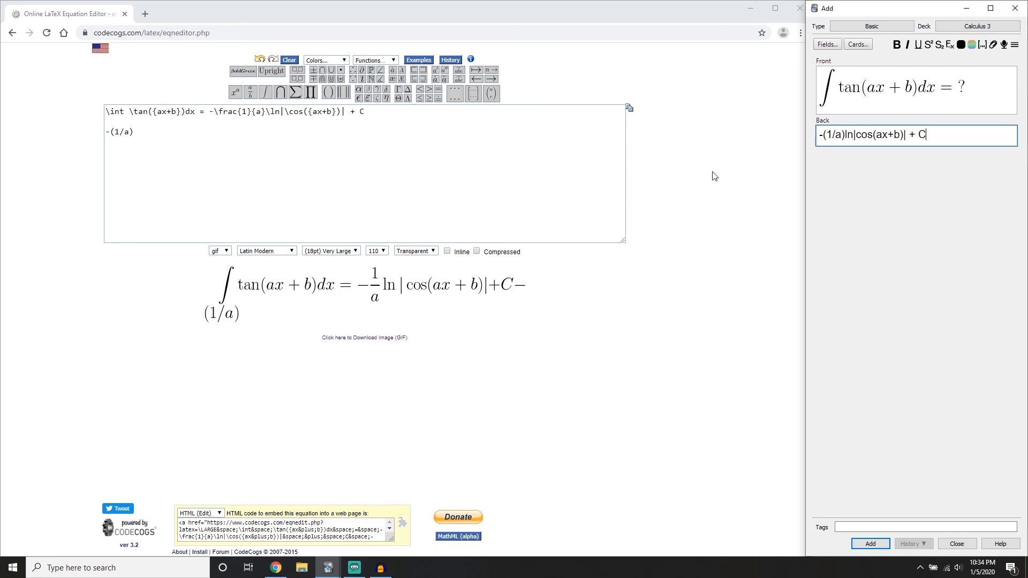
# Return to the equation editor and delete the extra -(1/a) line below the equation
pyautogui.hotkey('alt', 'Tab')
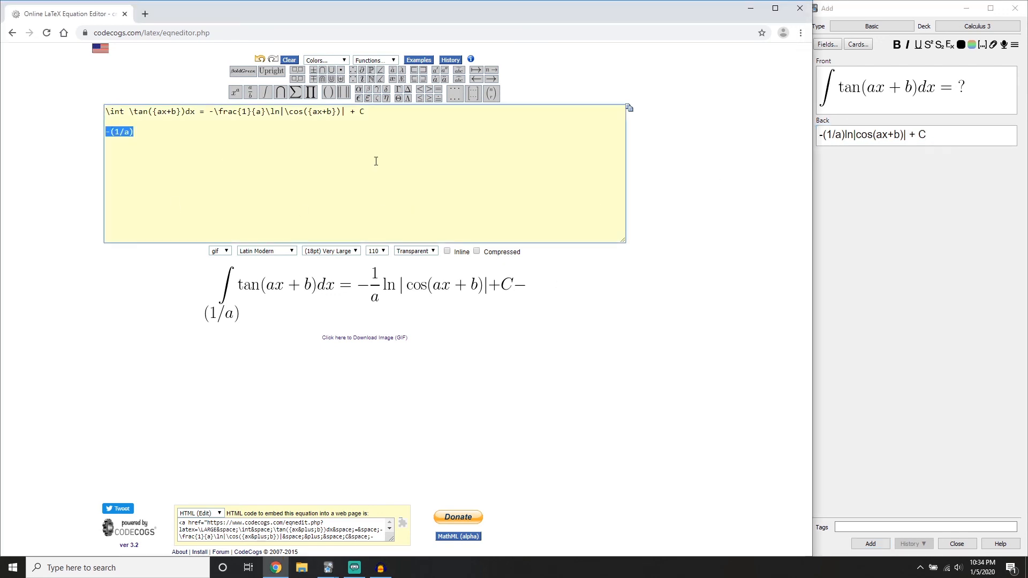
pyautogui.press('BackSpace')
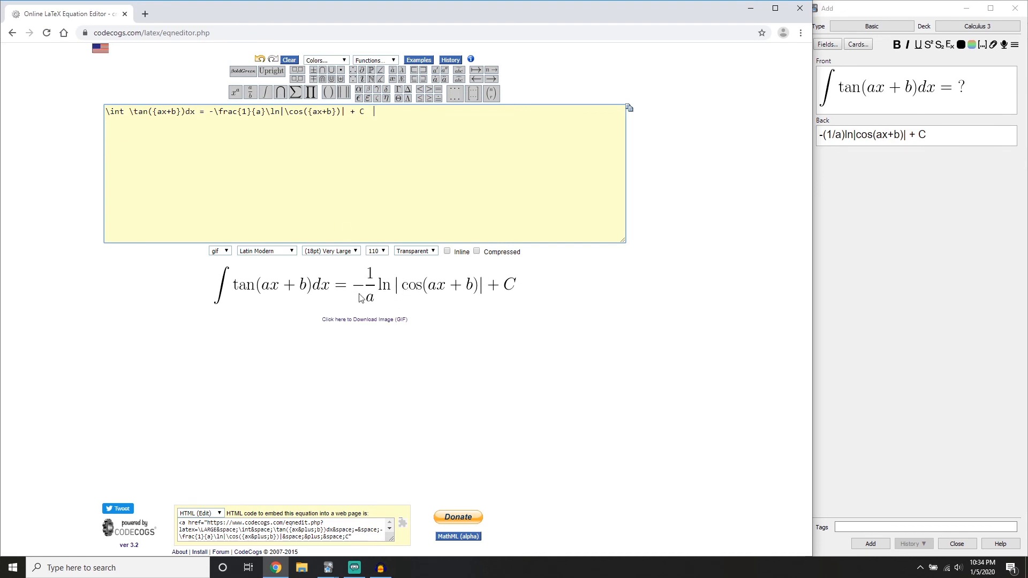
pyautogui.click(937, 141)
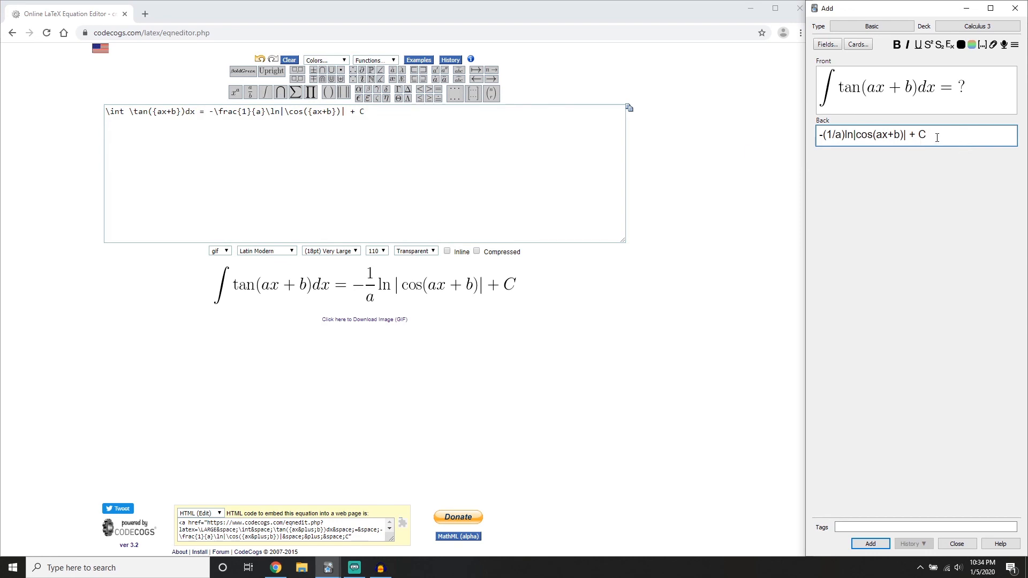
pyautogui.click(557, 220)
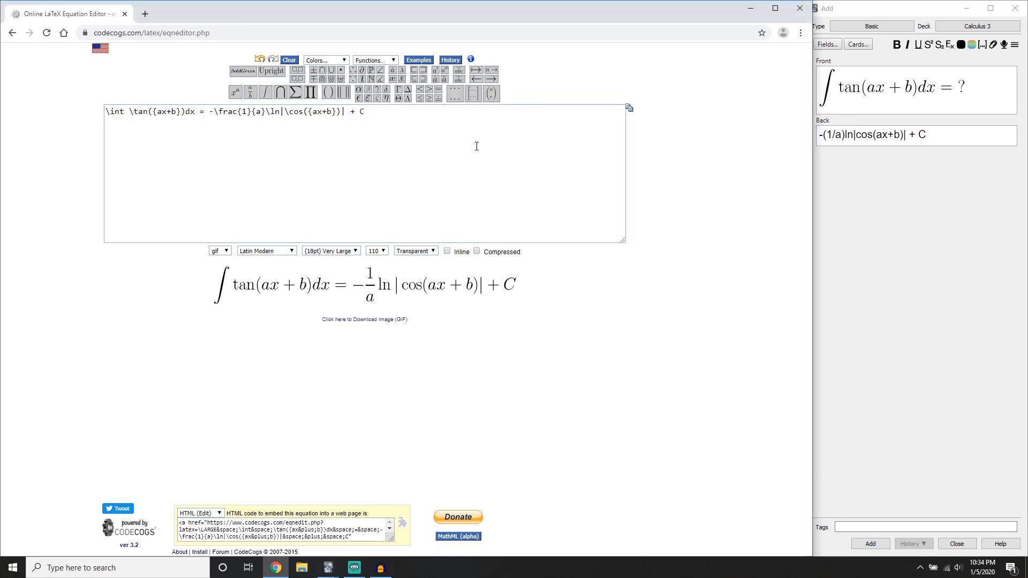
# Cut the whole tangent integral equation from the input box and insert a new integral sign, \int
pyautogui.moveTo(390, 126); pyautogui.dragTo(54, 135)
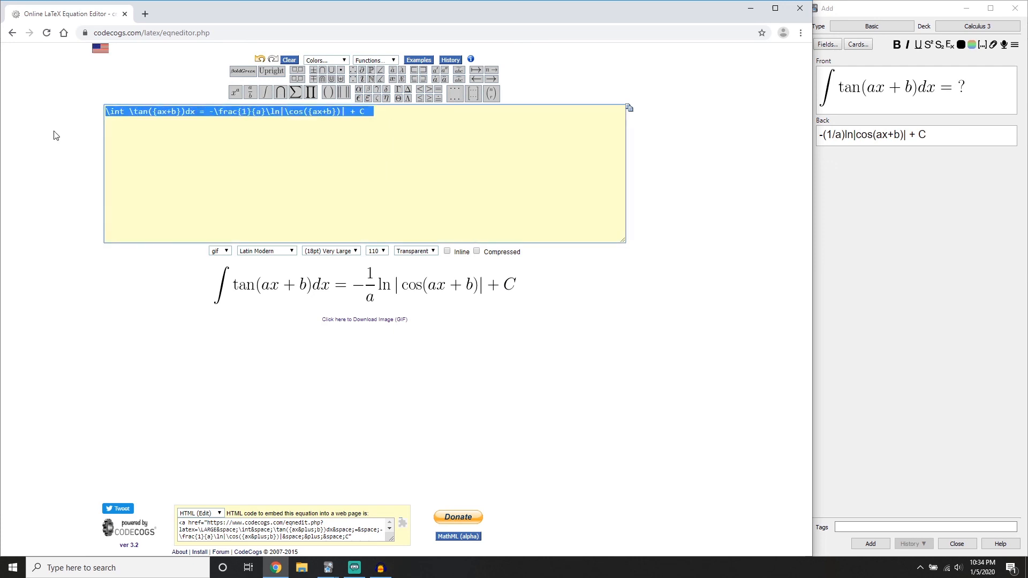
pyautogui.hotkey('ctrl', 'x')
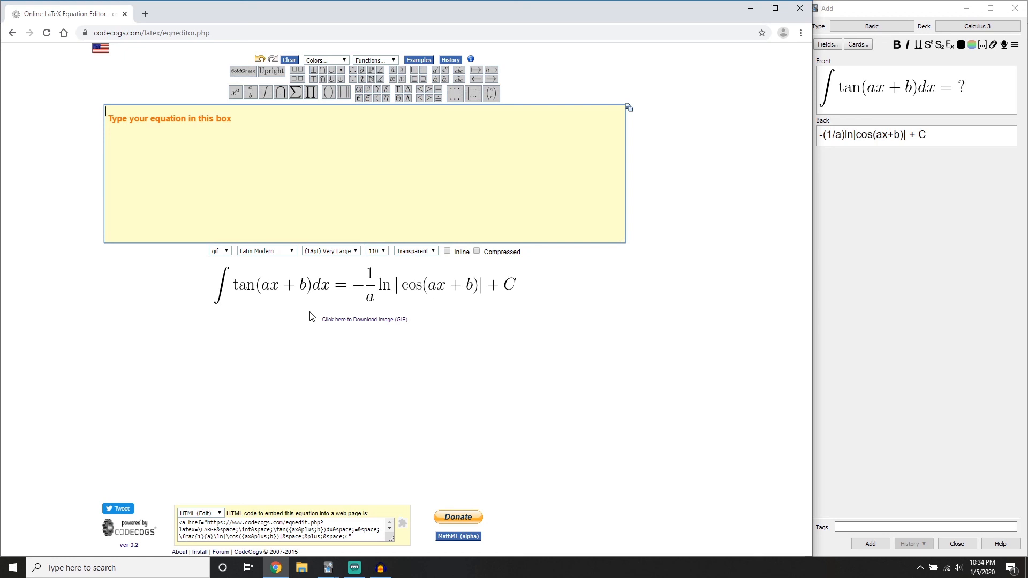
pyautogui.click(265, 92)
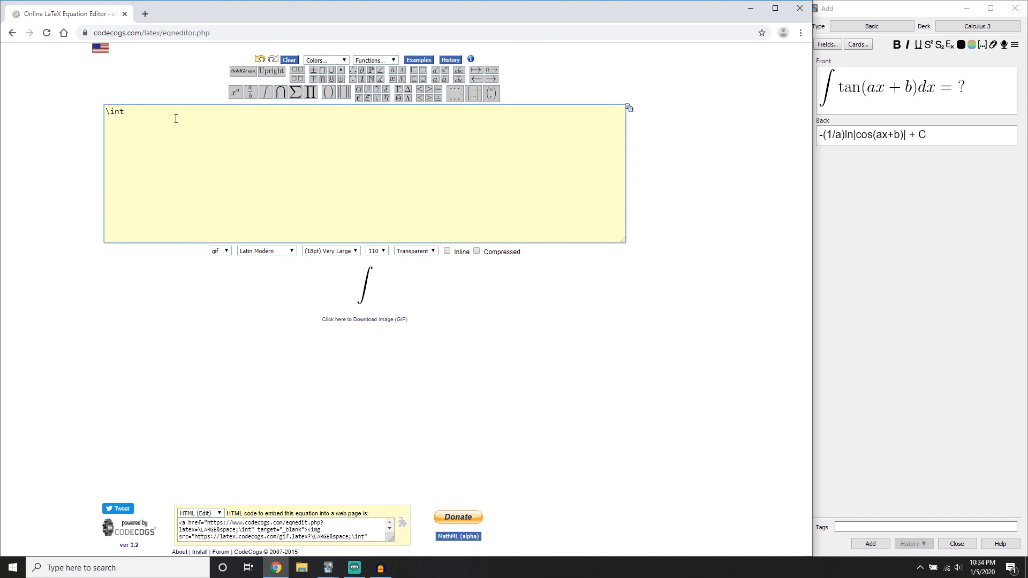
# Append e^{ax+b}dx = after the integral sign, with ax+b as the exponent
pyautogui.write('e')
pyautogui.click(235, 98)
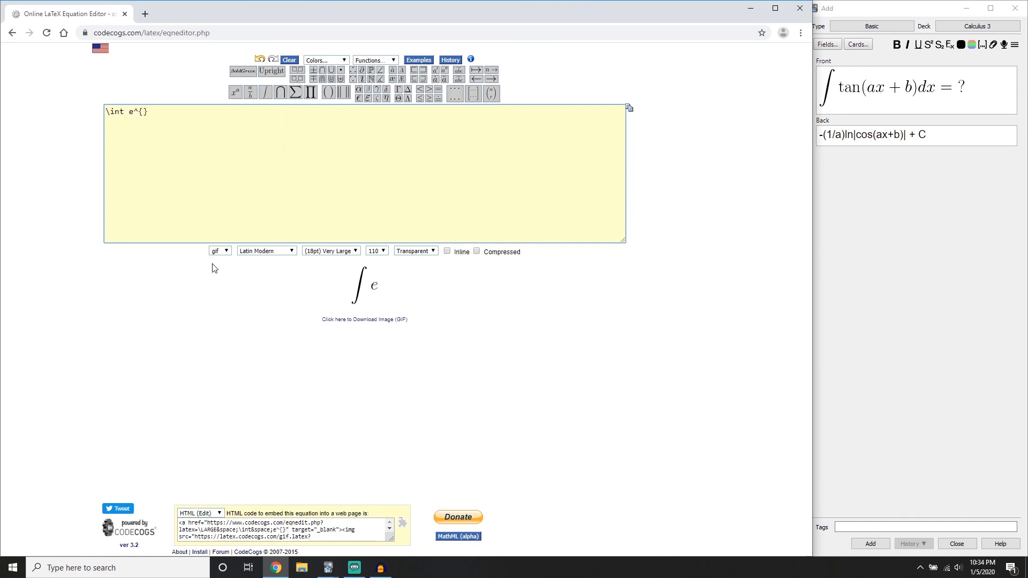
pyautogui.write('ax+b}')
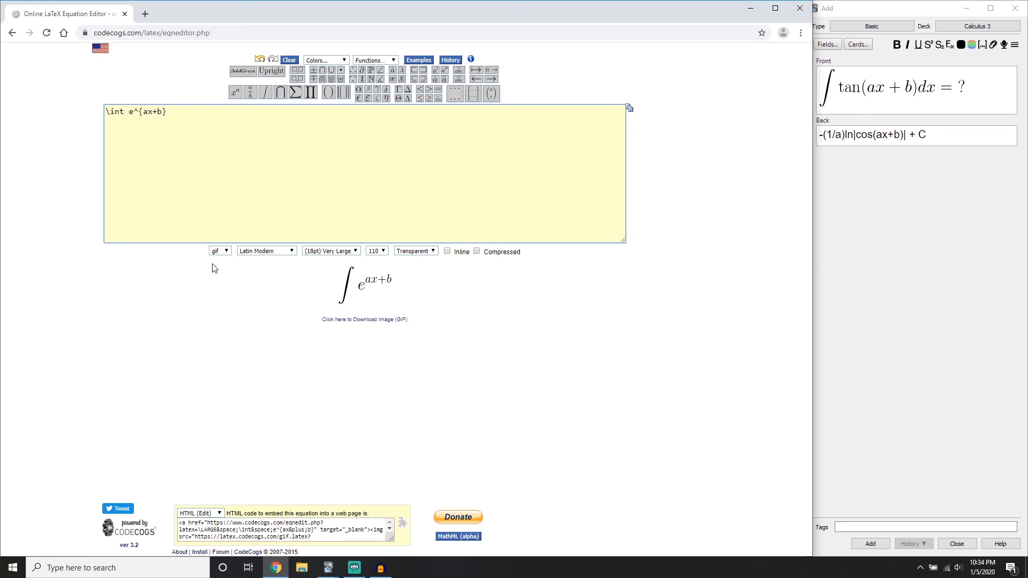
pyautogui.write('dx')
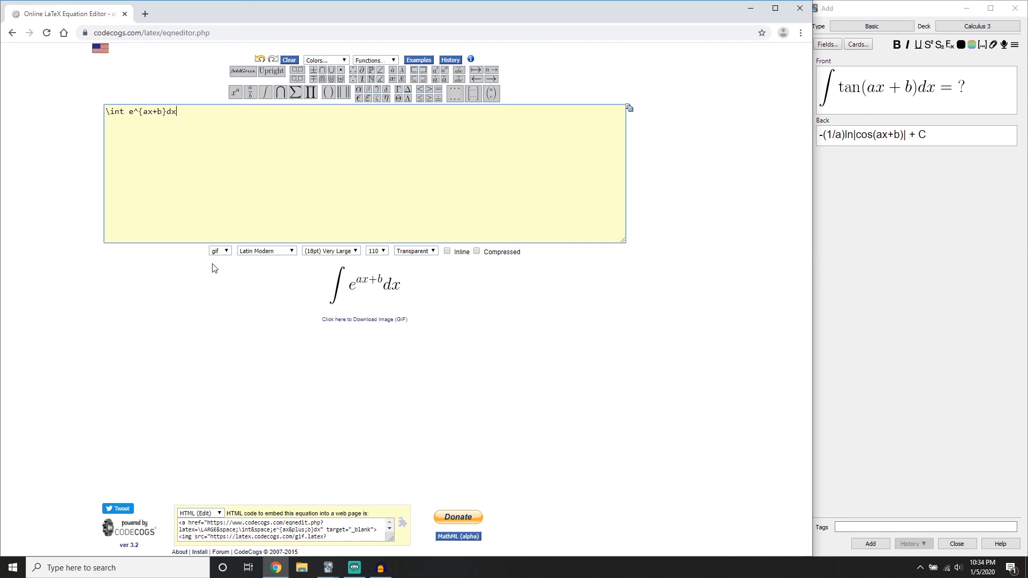
pyautogui.write(' =')
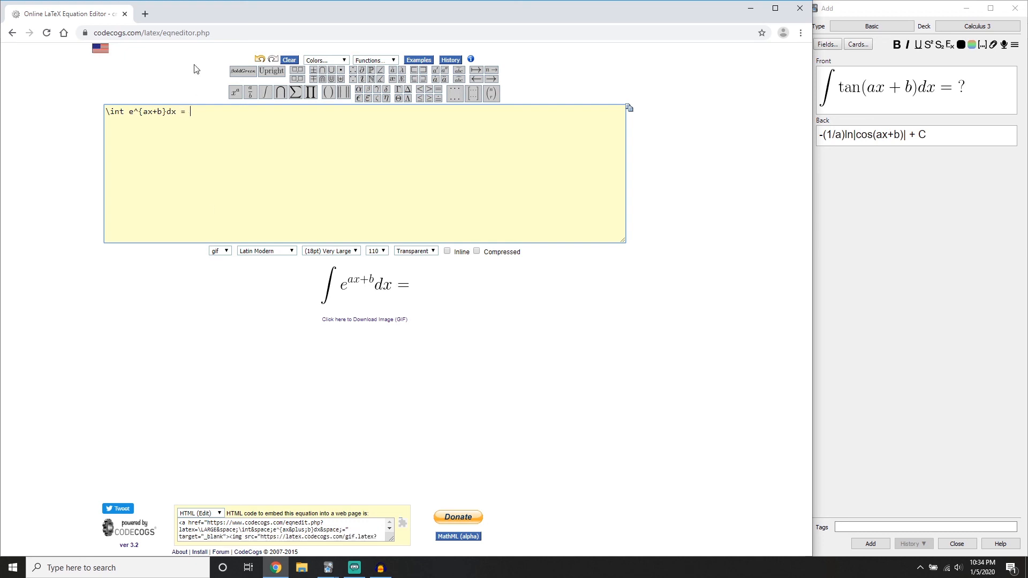
# Append the fraction \frac{1}{a} after the equals sign of the exponential integral equation
pyautogui.click(250, 94)
pyautogui.write('1')
pyautogui.press('Right')
pyautogui.press('Right')
pyautogui.write('a}')
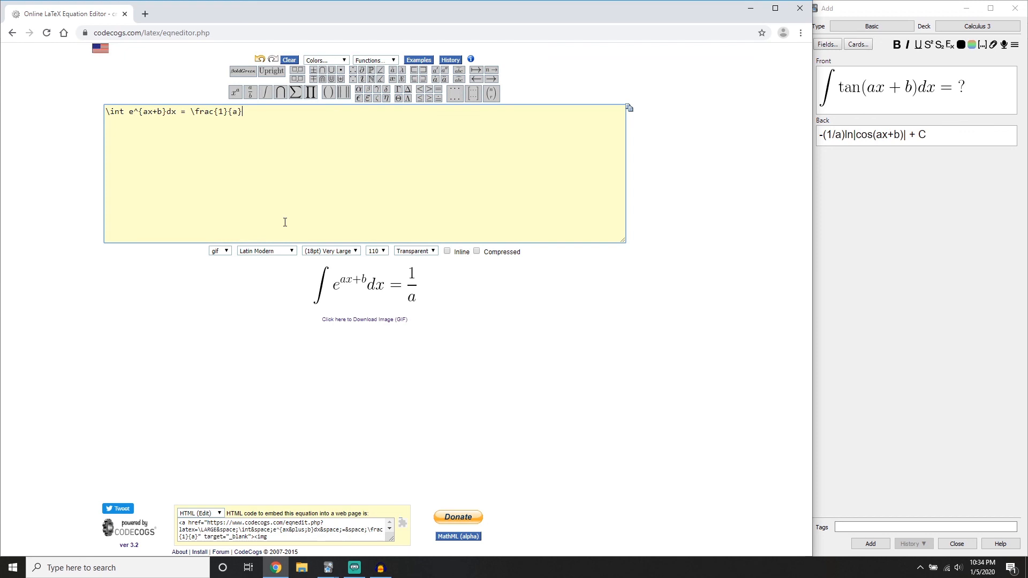
pyautogui.write('e')
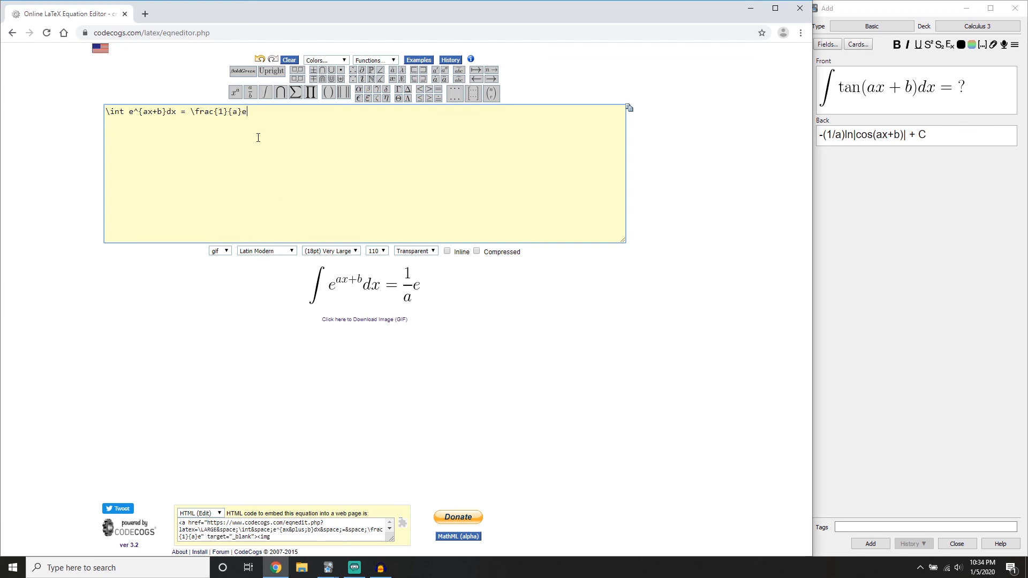
# Append e^{ax+b} + C after the fraction and insert a "\ " space between the fraction and e
pyautogui.click(235, 93)
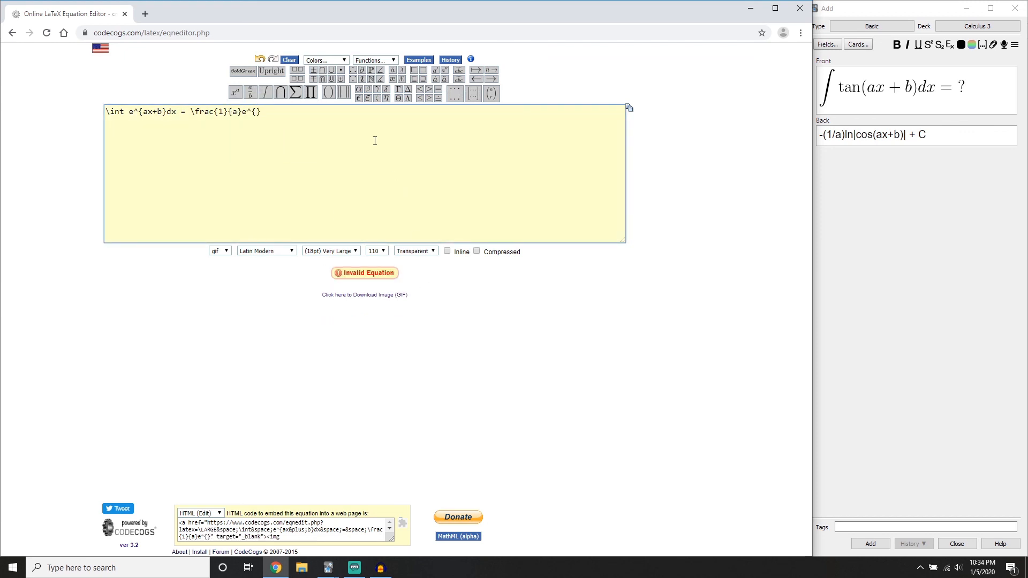
pyautogui.write('ax+b')
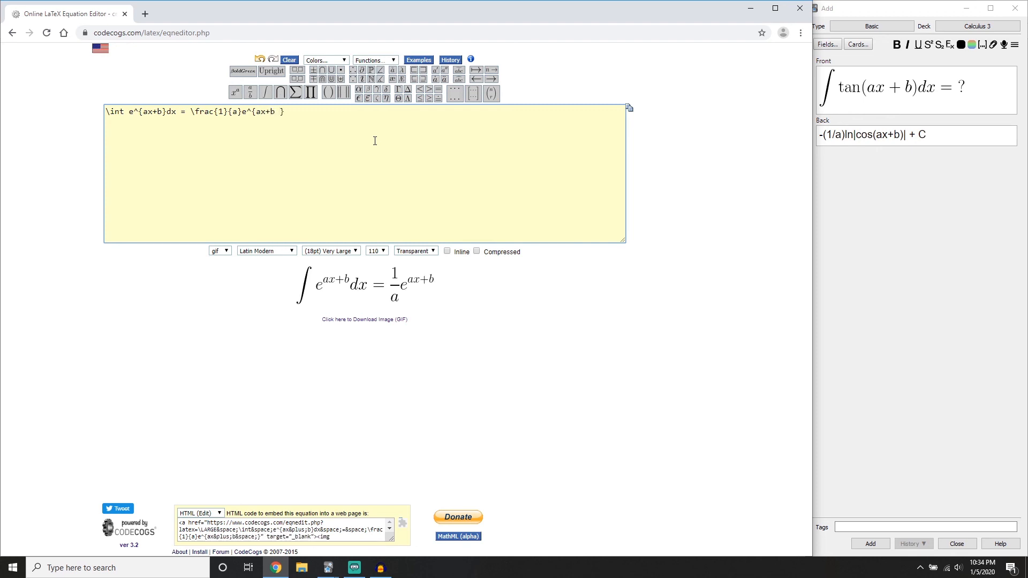
pyautogui.press('BackSpace')
pyautogui.write('+ C')
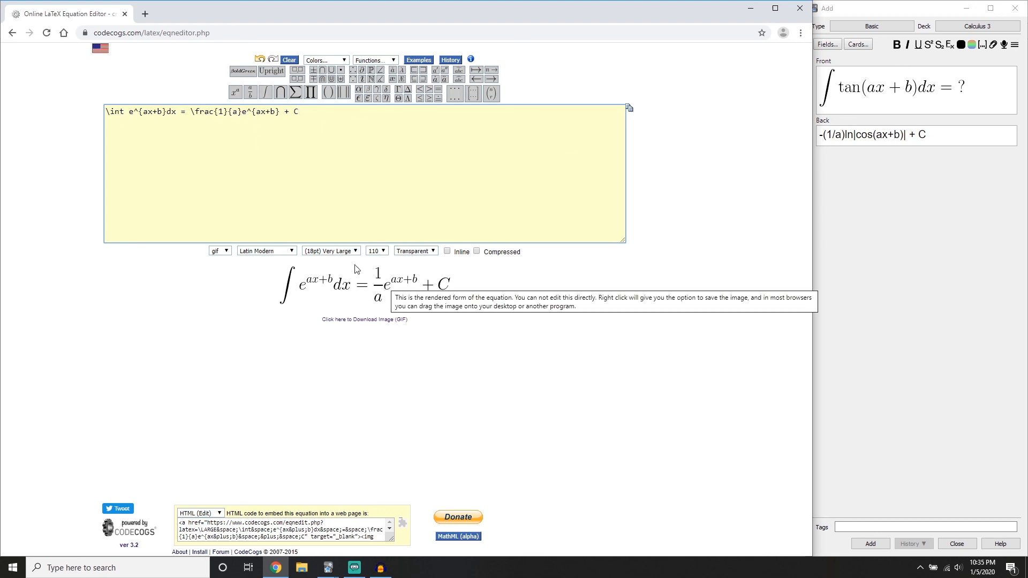
pyautogui.click(243, 115)
pyautogui.write('\\')
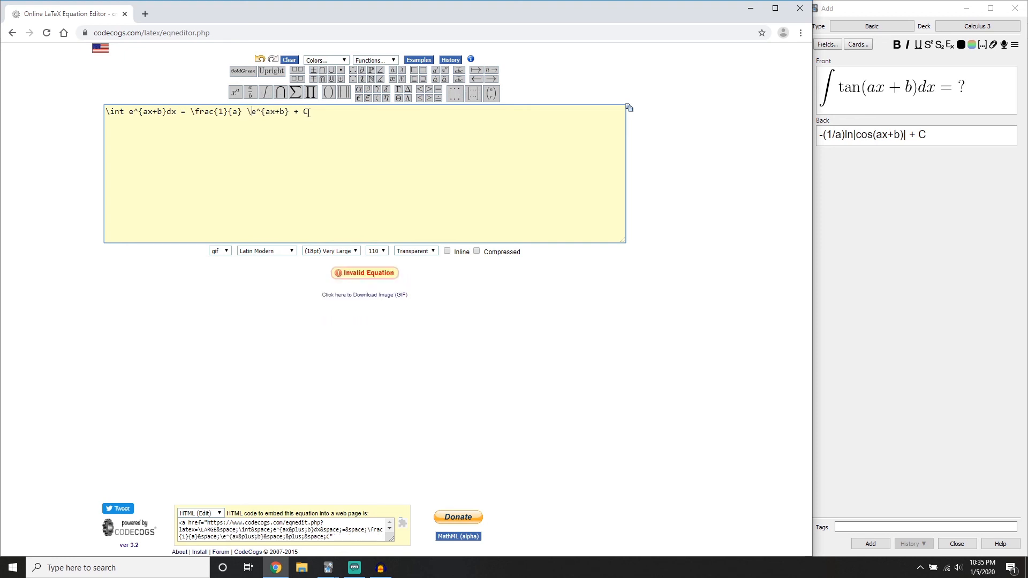
# Close Anki's Add window and discard the unsaved tangent integral card
pyautogui.click(964, 136)
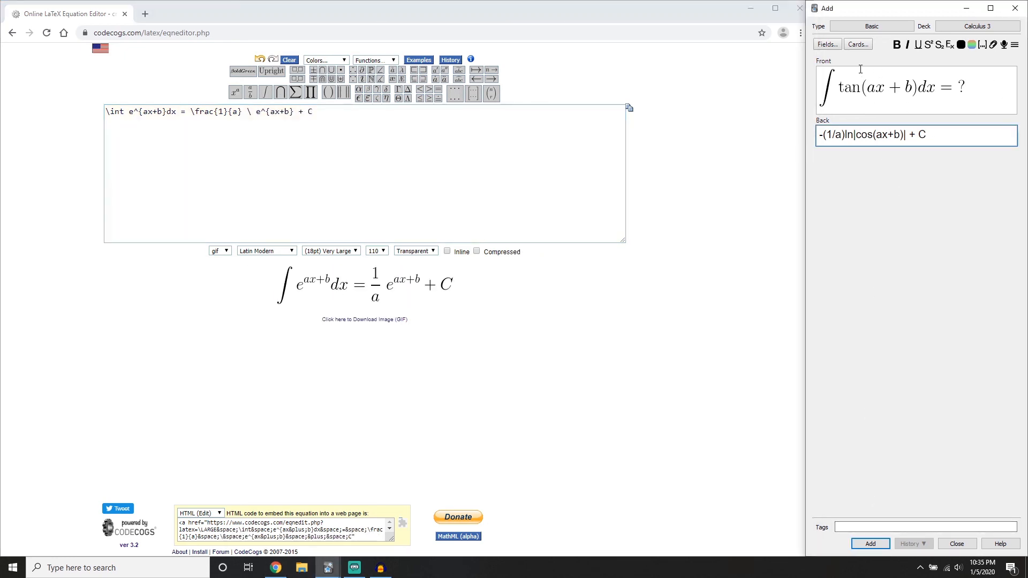
pyautogui.click(1015, 8)
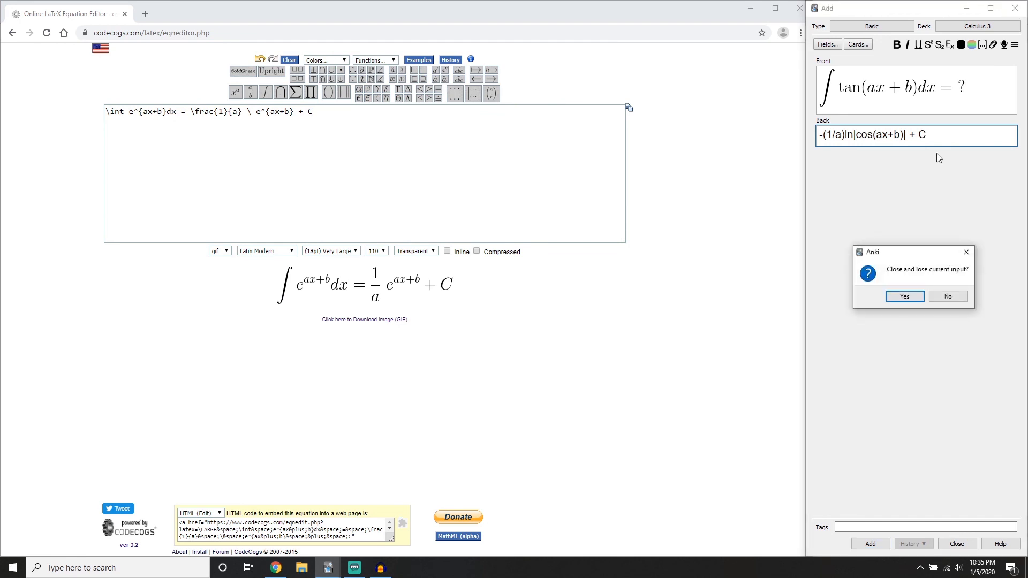
pyautogui.click(904, 297)
# Switch to Anki's main window, open a blank Basic card for the Calculus 3 deck, and minimize the main window
pyautogui.moveTo(328, 567)
pyautogui.click(345, 481)
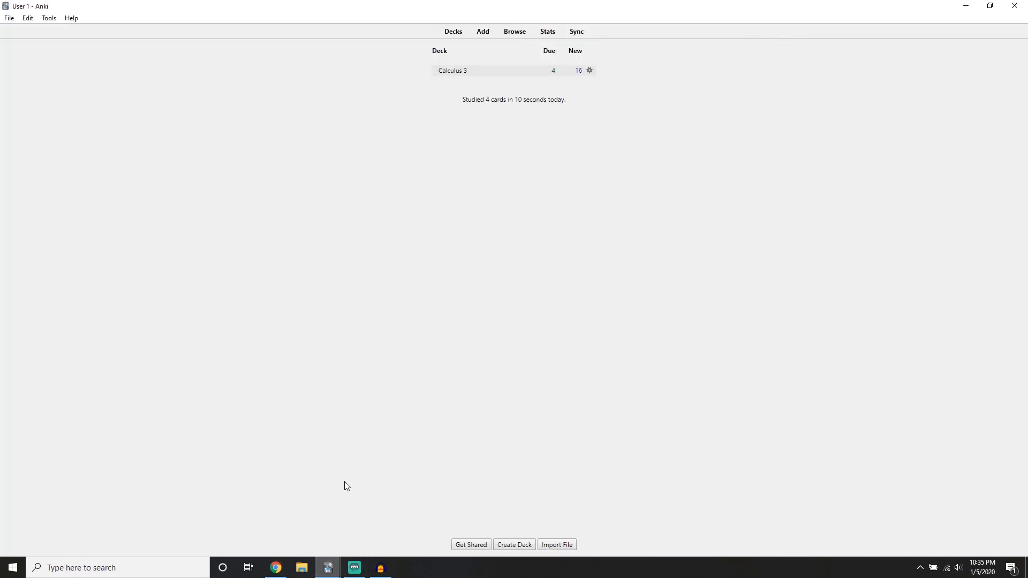
pyautogui.click(478, 37)
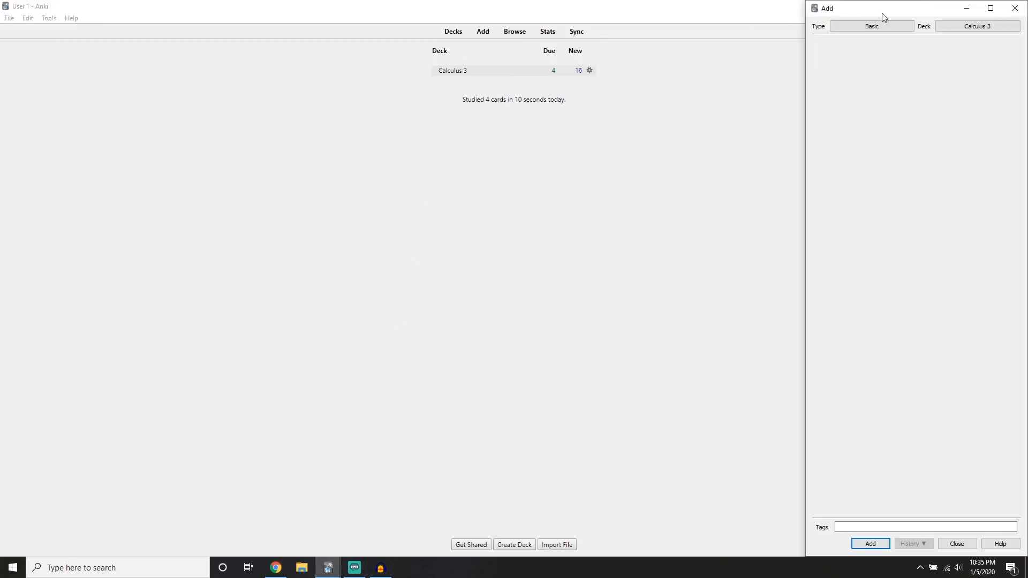
pyautogui.press('Escape')
pyautogui.click(966, 6)
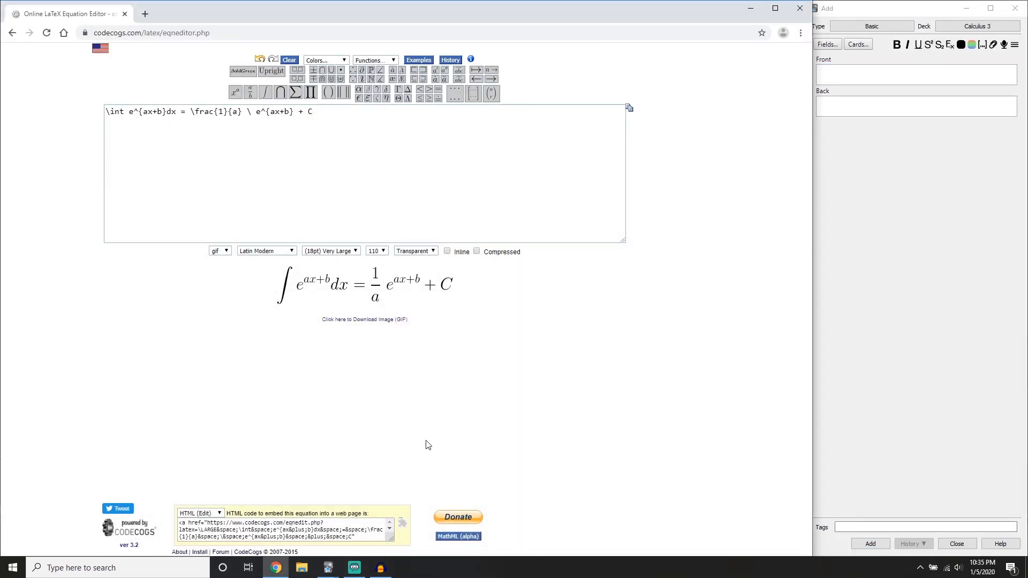
pyautogui.moveTo(374, 567)
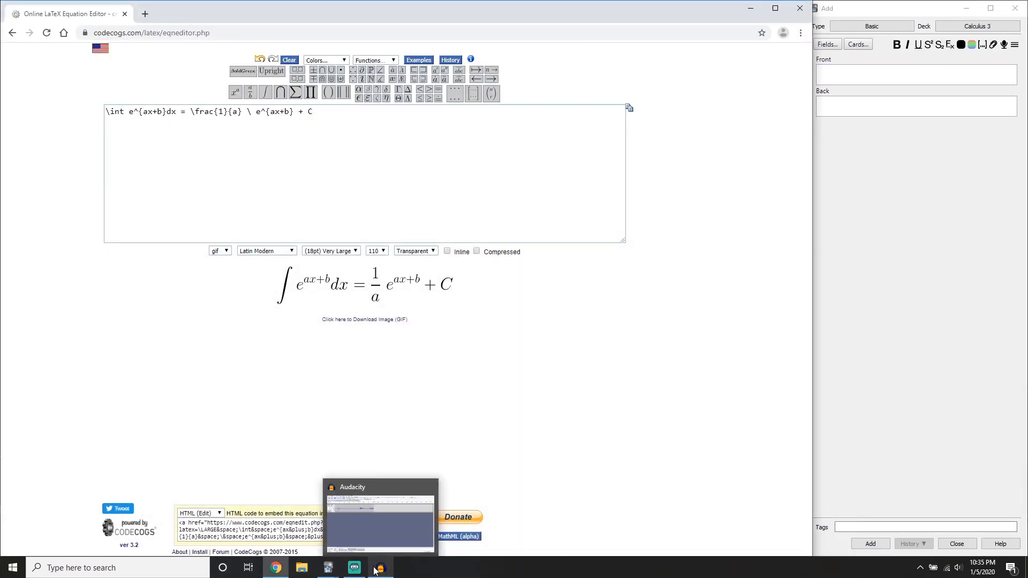